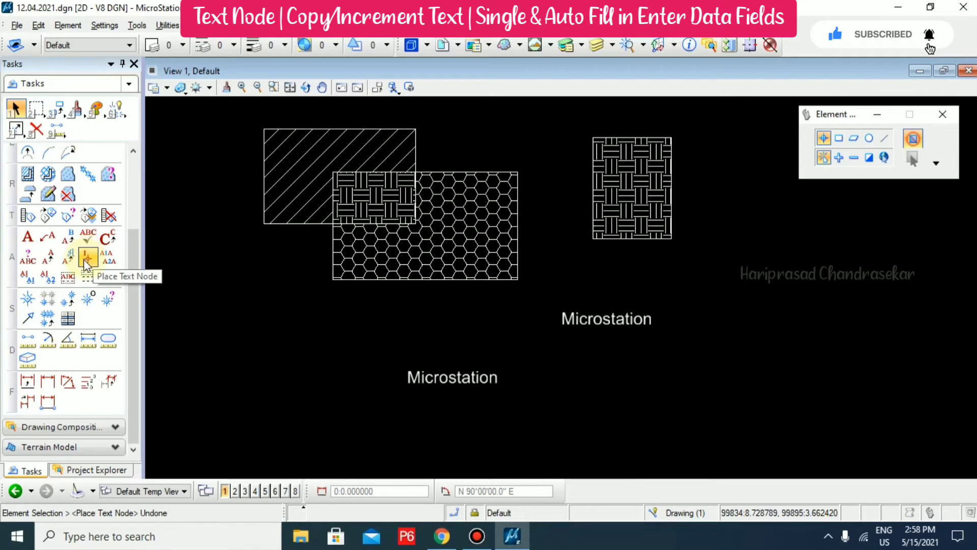
Place a text node on each of the two Microstation labels and turn on Text Nodes display in the view.
click(87, 258)
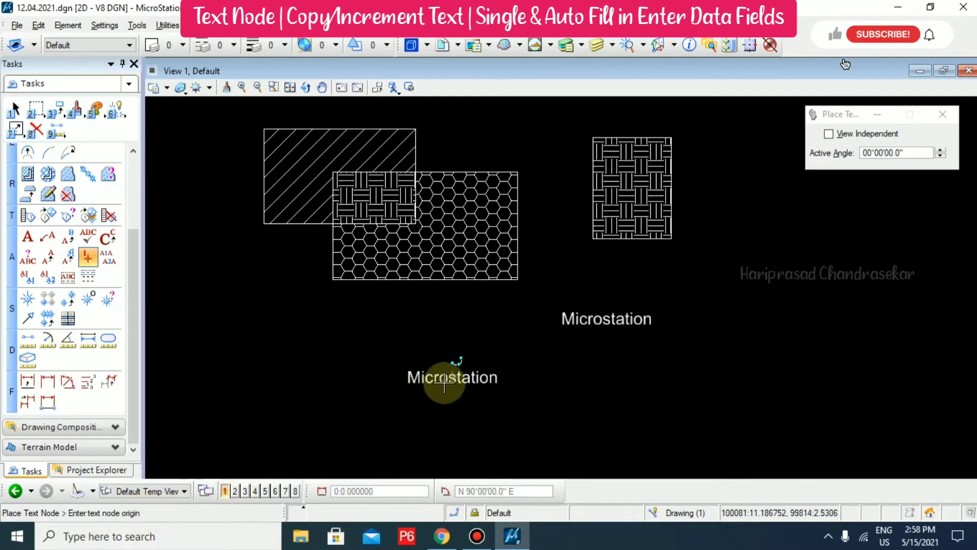
click(607, 319)
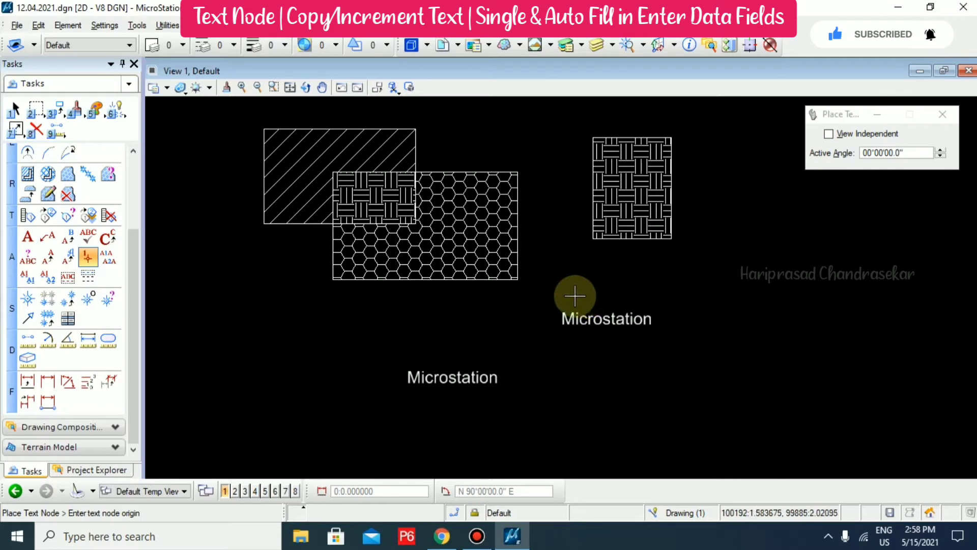
click(167, 90)
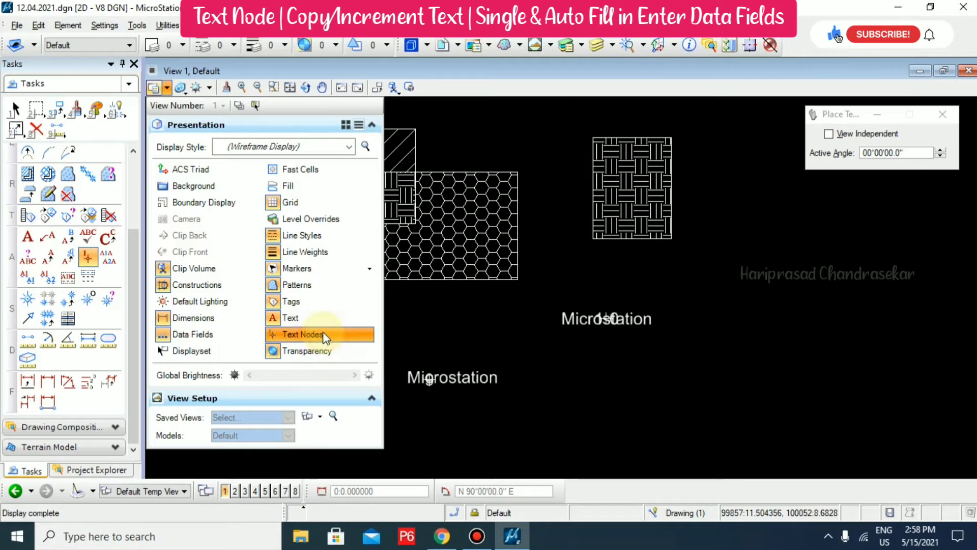
click(358, 335)
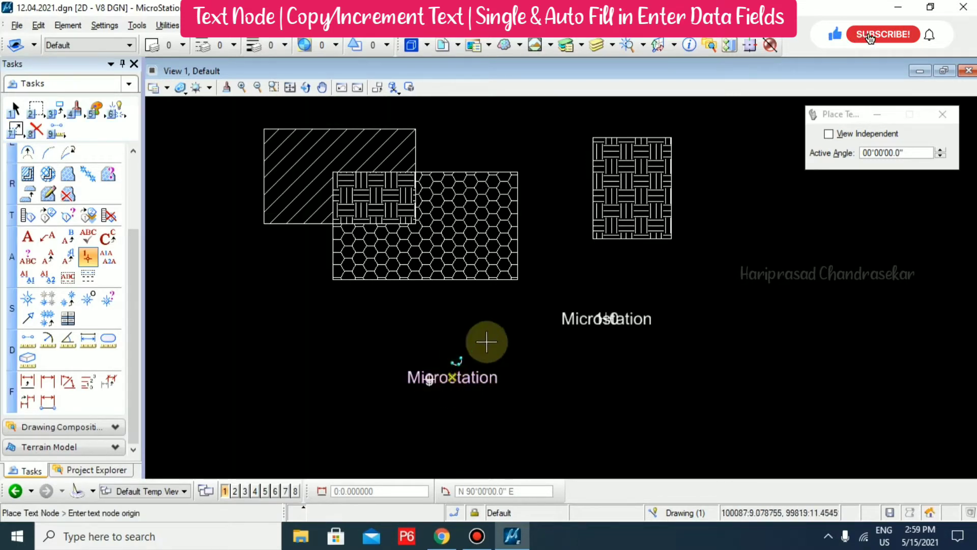
click(604, 319)
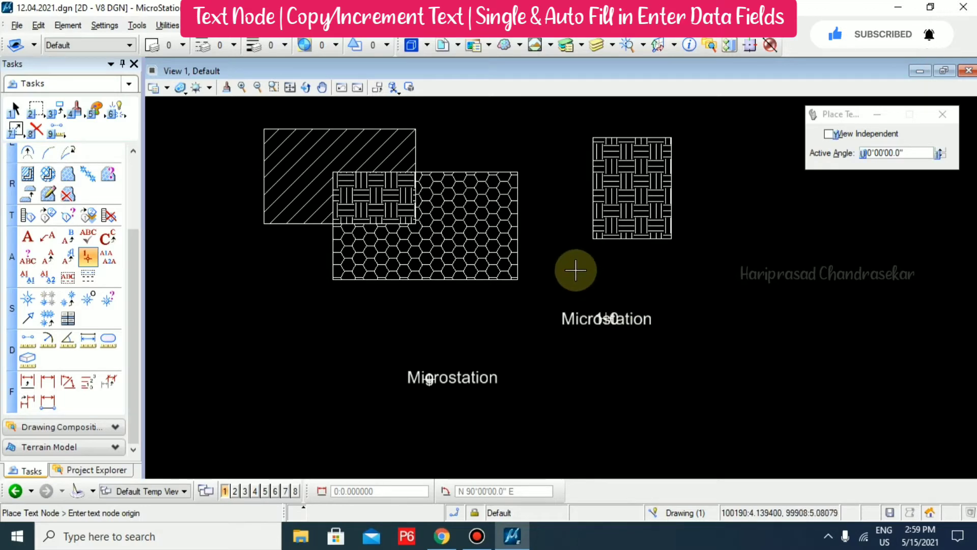
key(Escape)
Move the labels and text nodes apart so each node number sits directly below its own Microstation label.
scroll(429, 377, up, 7)
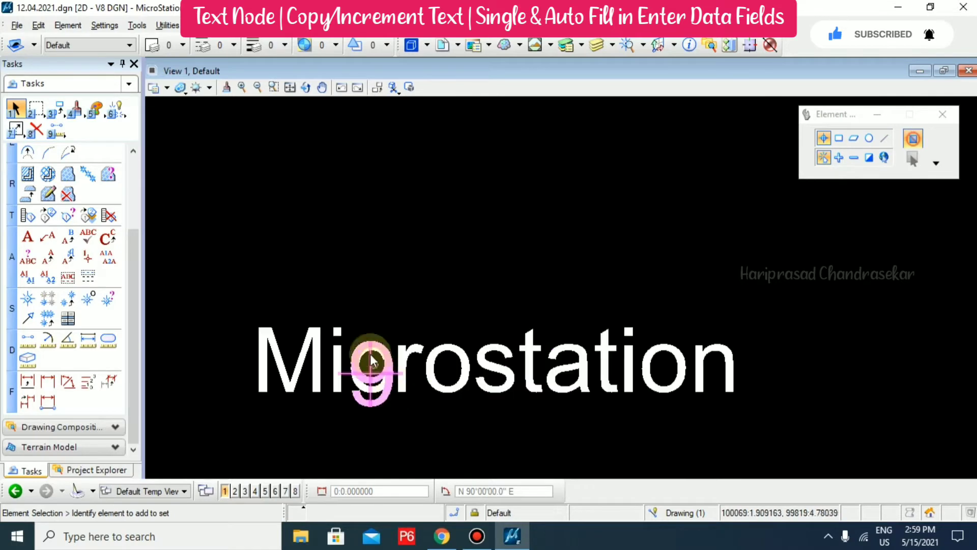
scroll(371, 361, down, 5)
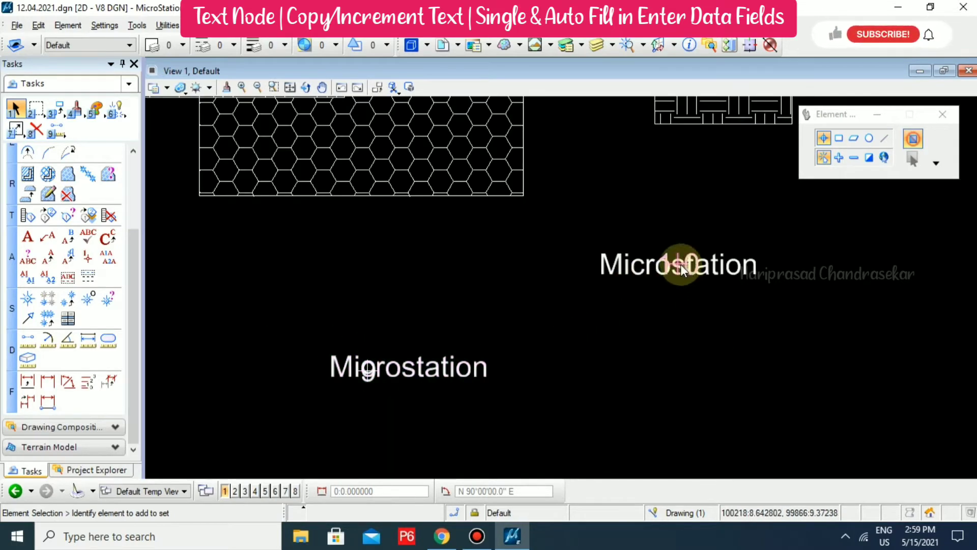
drag(682, 269, 590, 231)
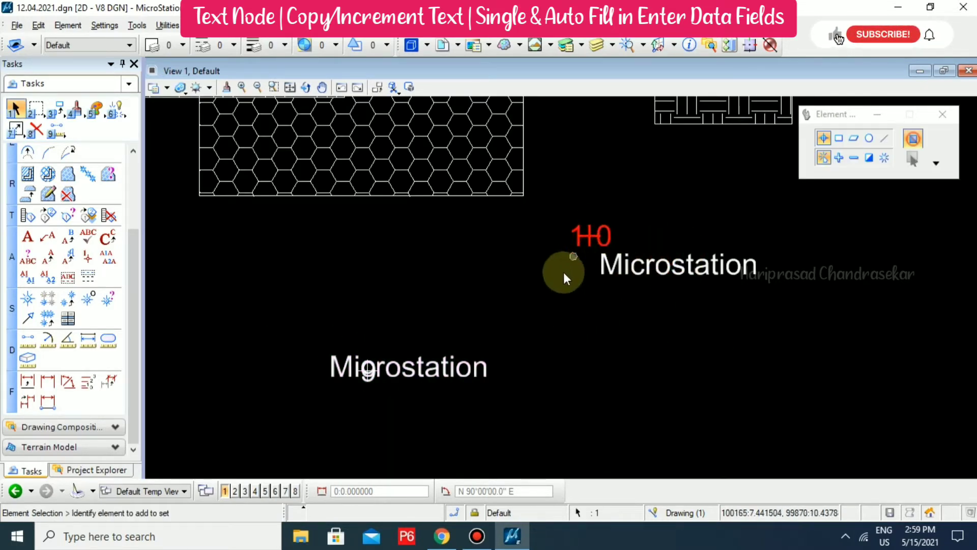
click(486, 298)
drag(364, 355, 330, 328)
click(575, 310)
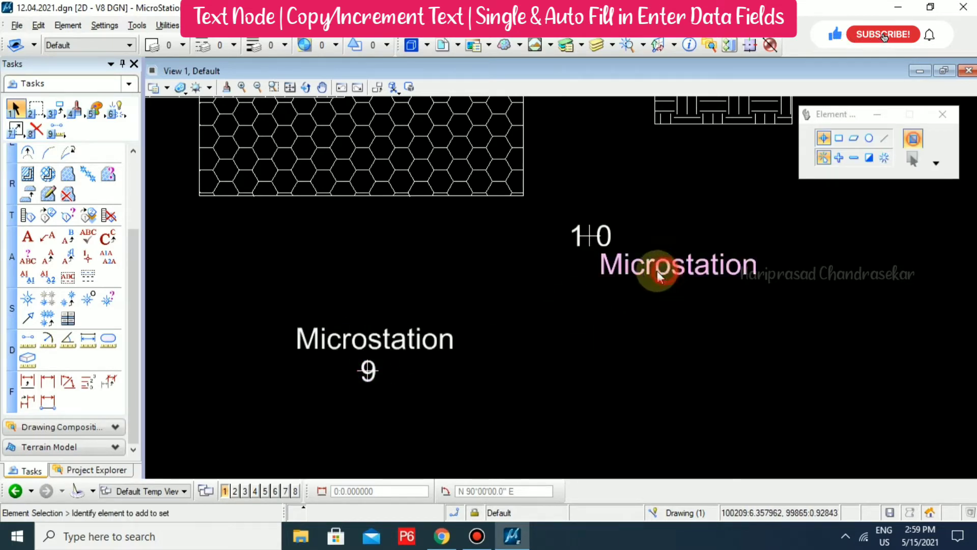
drag(657, 273, 580, 271)
click(591, 312)
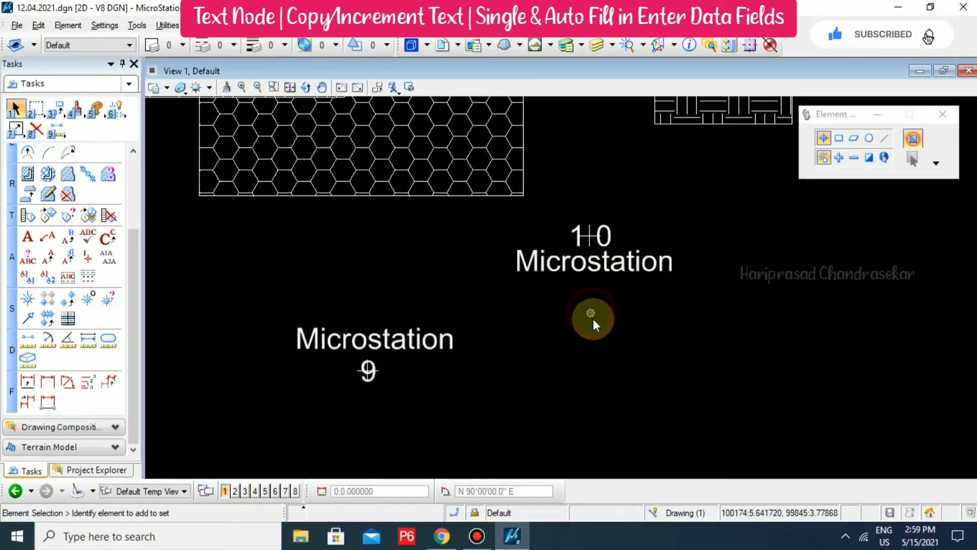
drag(586, 234, 589, 292)
click(590, 330)
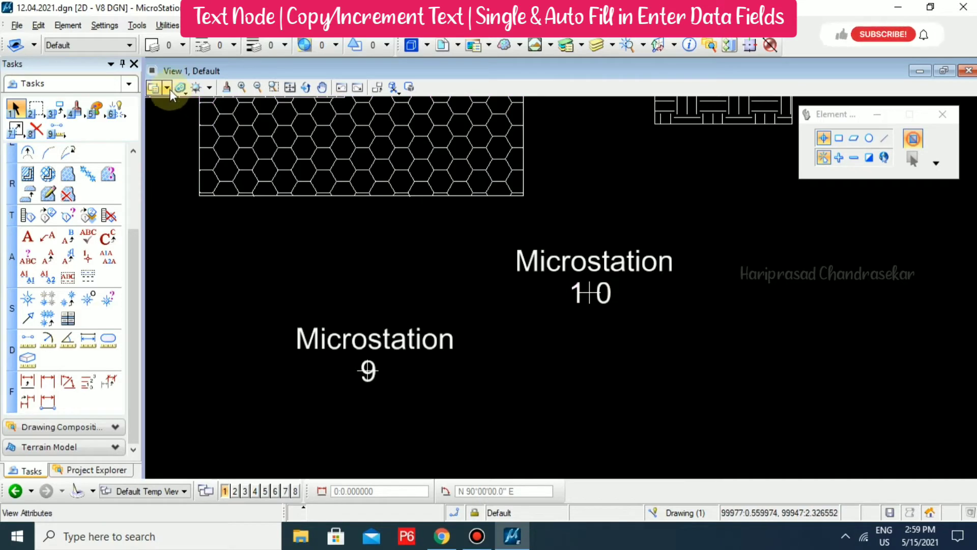
Turn the view's Text Nodes display off and back on.
click(154, 88)
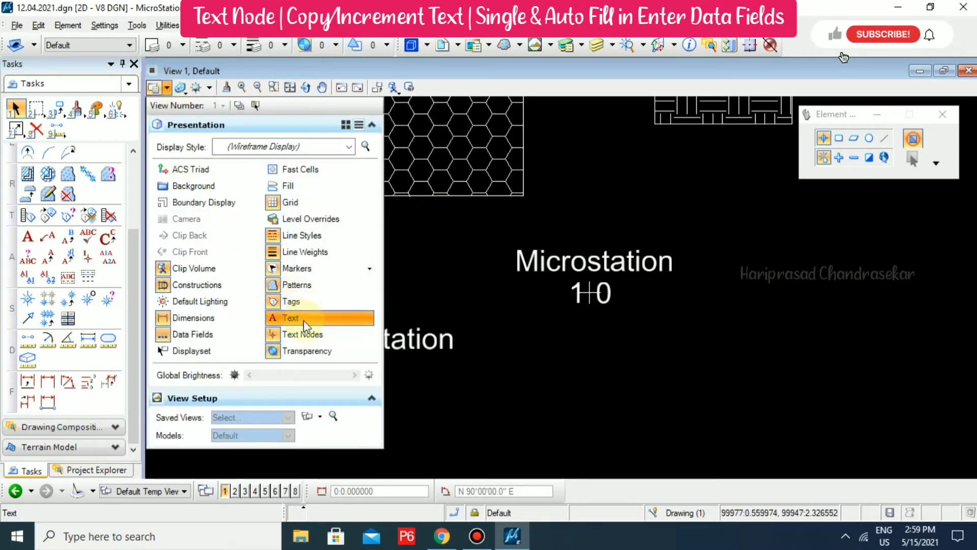
click(301, 333)
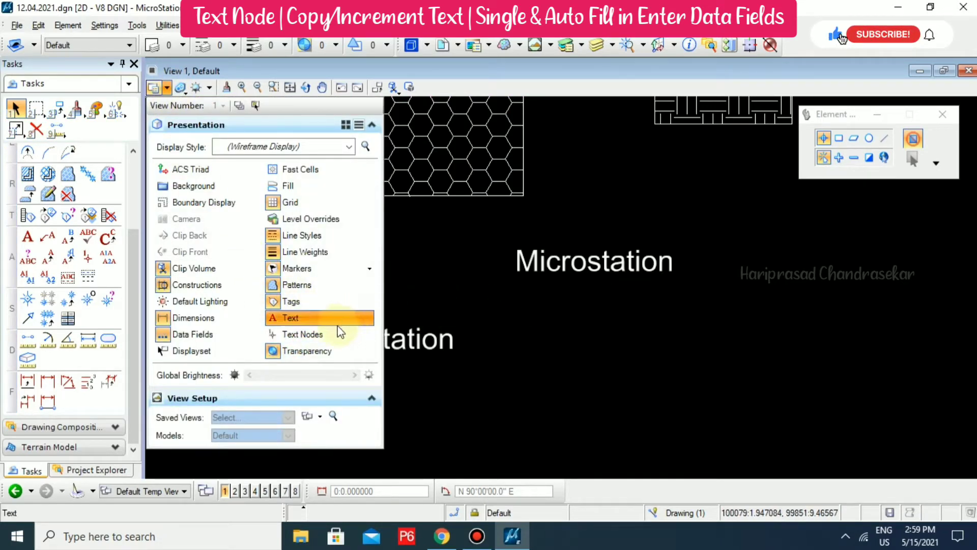
click(300, 334)
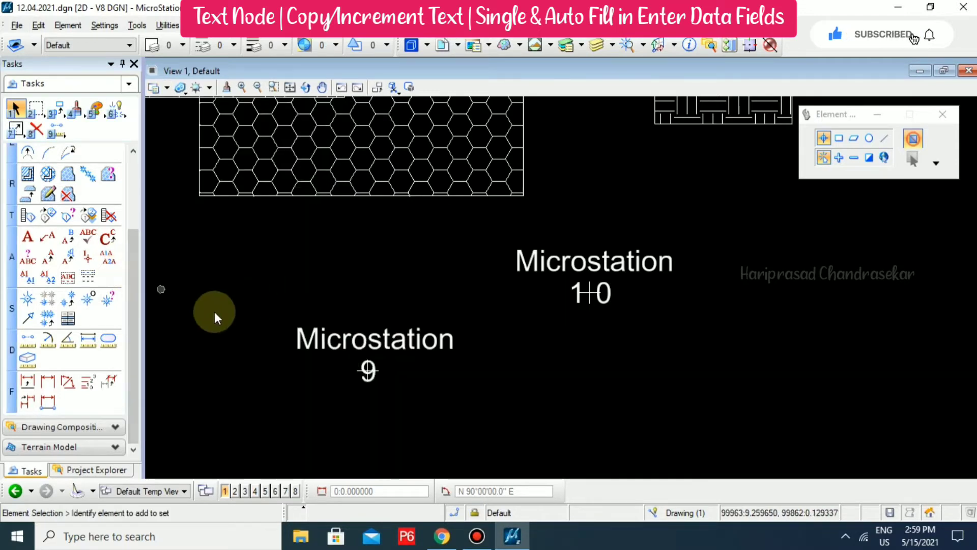
Try to copy and increment the lower Microstation label with a tag increment of 1.
click(108, 260)
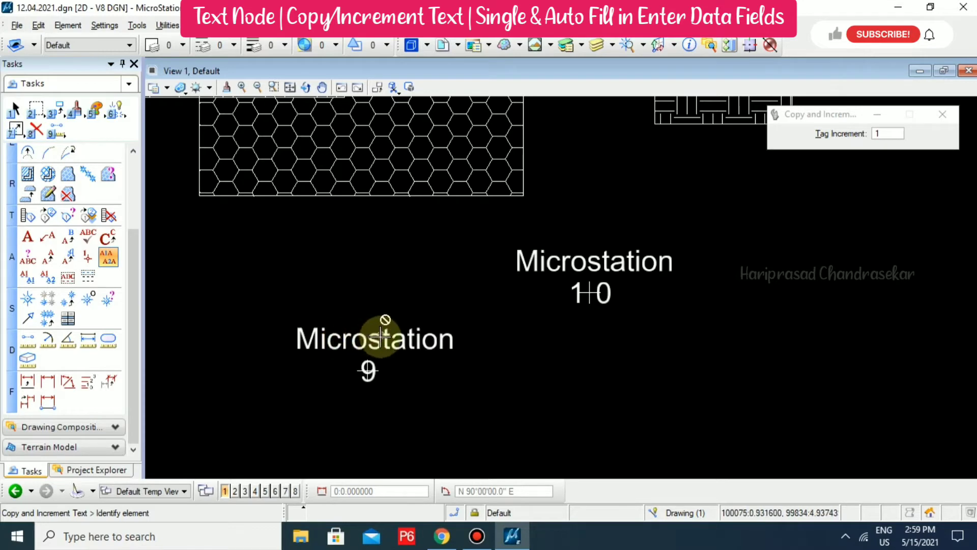
click(363, 337)
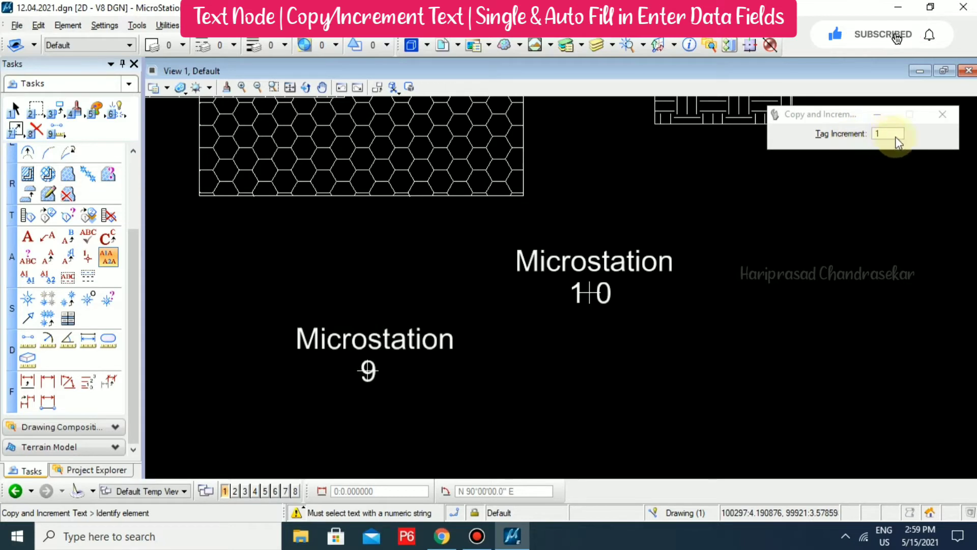
click(552, 377)
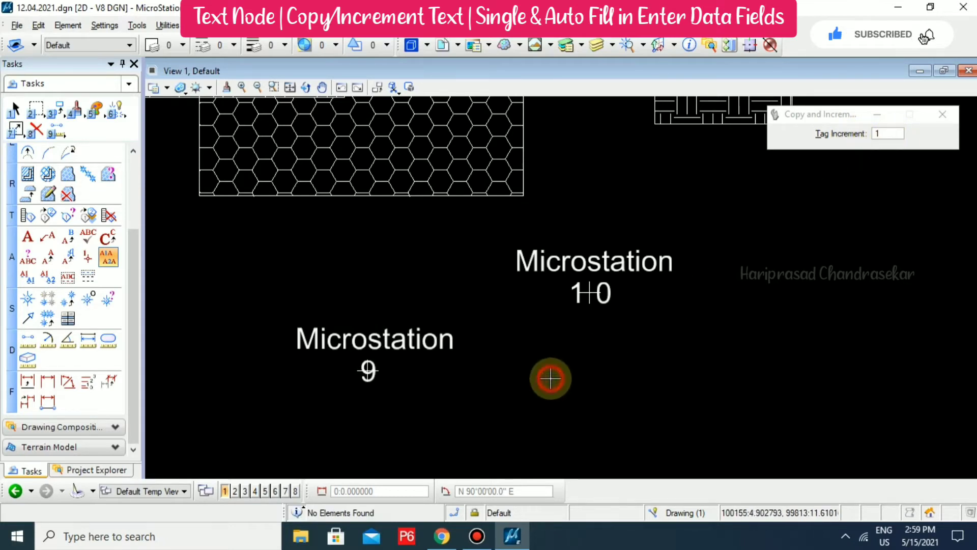
click(436, 338)
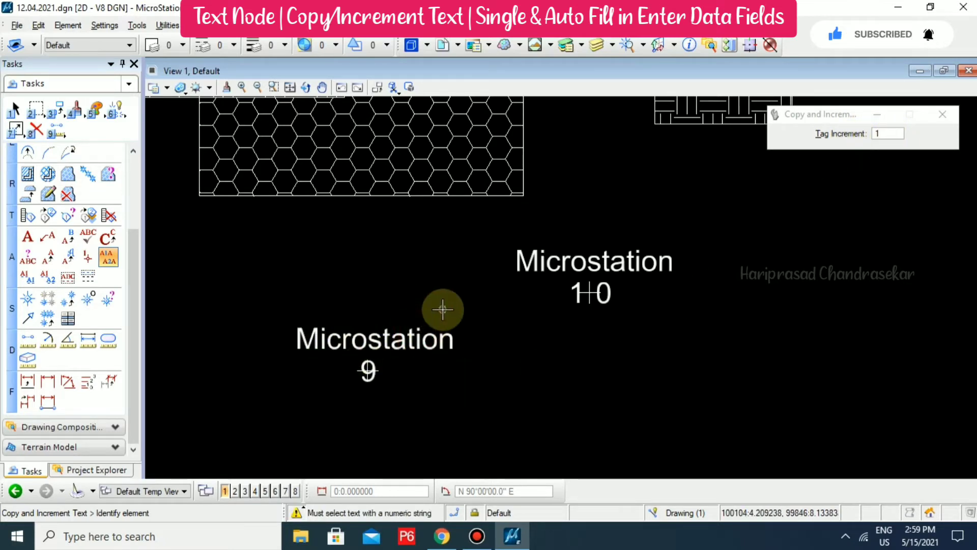
key(Escape)
Retry Copy and Increment Text with the lower Microstation label preselected, and review the Message Center.
click(392, 305)
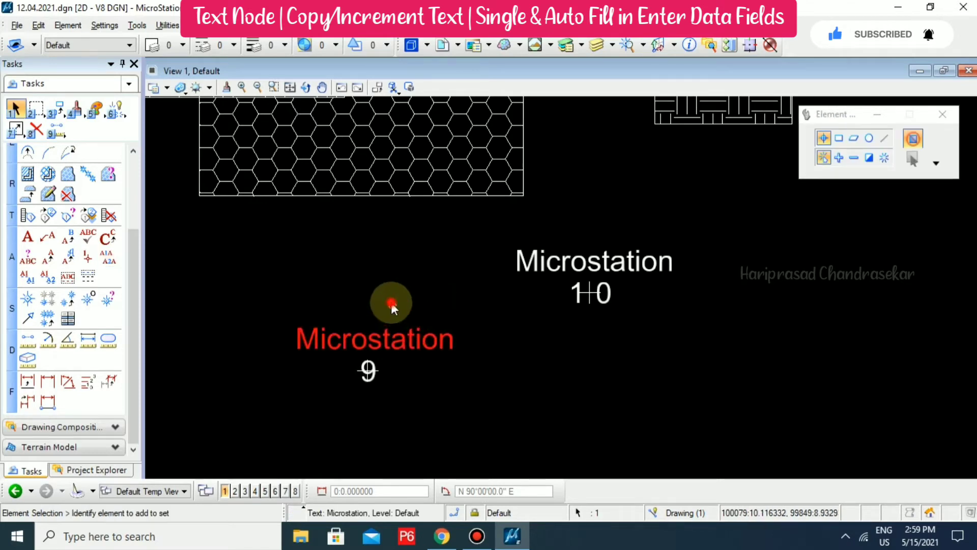
click(109, 258)
click(385, 325)
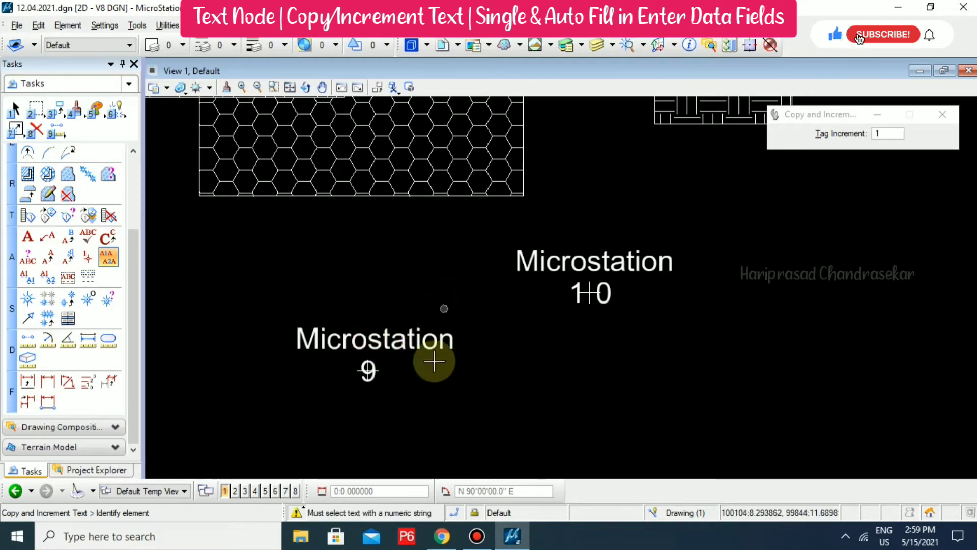
click(398, 514)
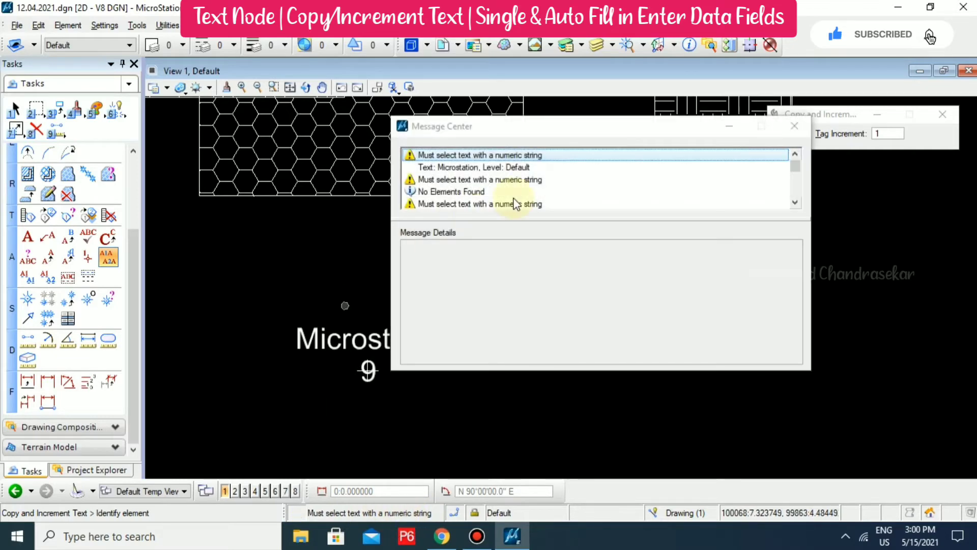
click(792, 129)
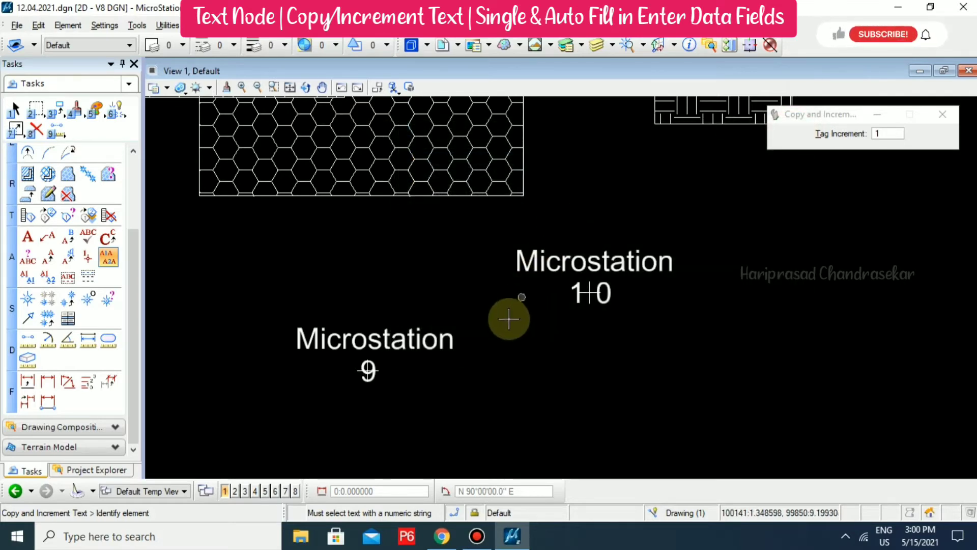
key(Escape)
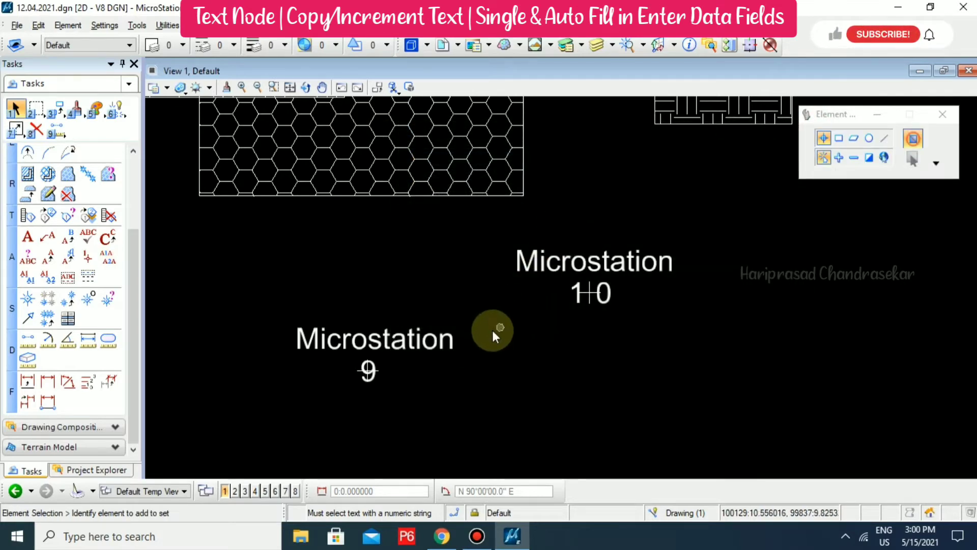
Change the lower Microstation label's text to "Microstation 101".
double_click(448, 337)
click(340, 218)
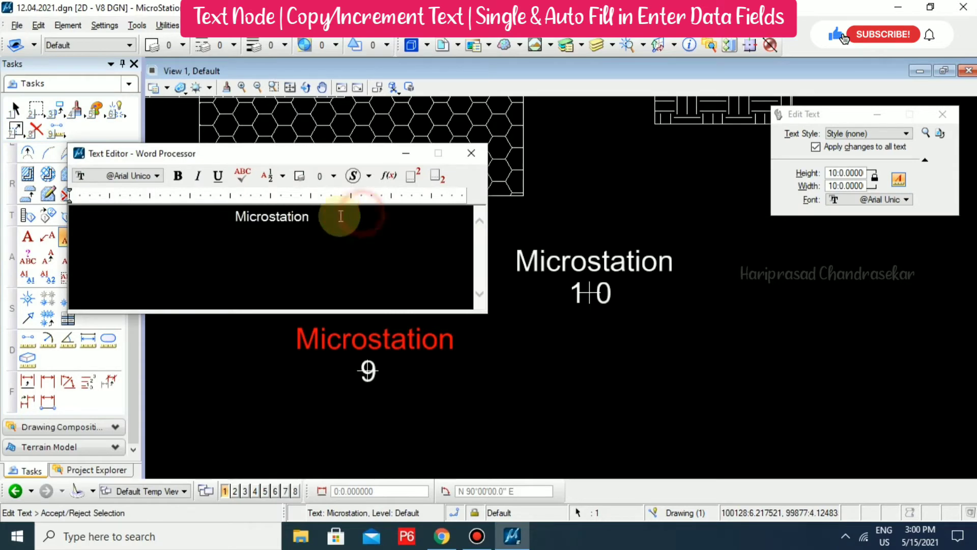
text(1)
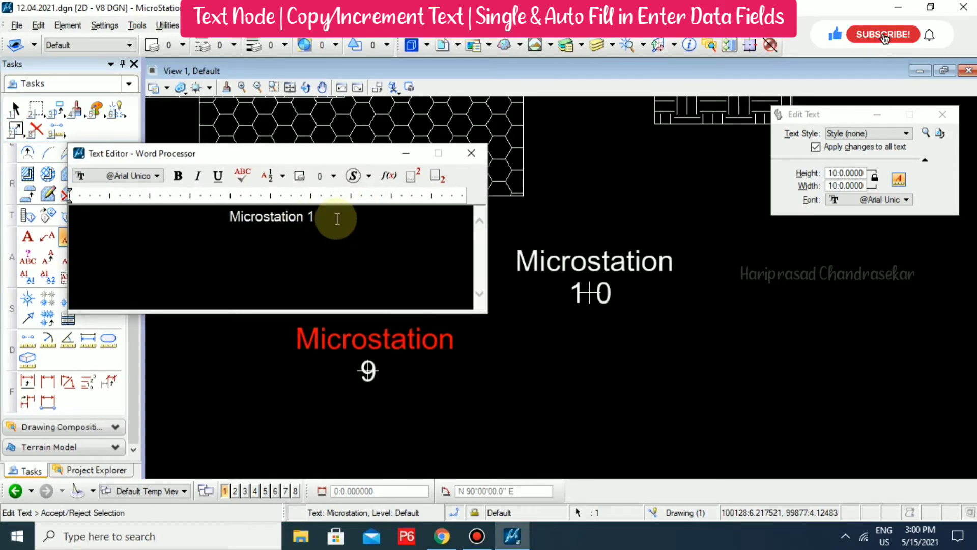
text(01)
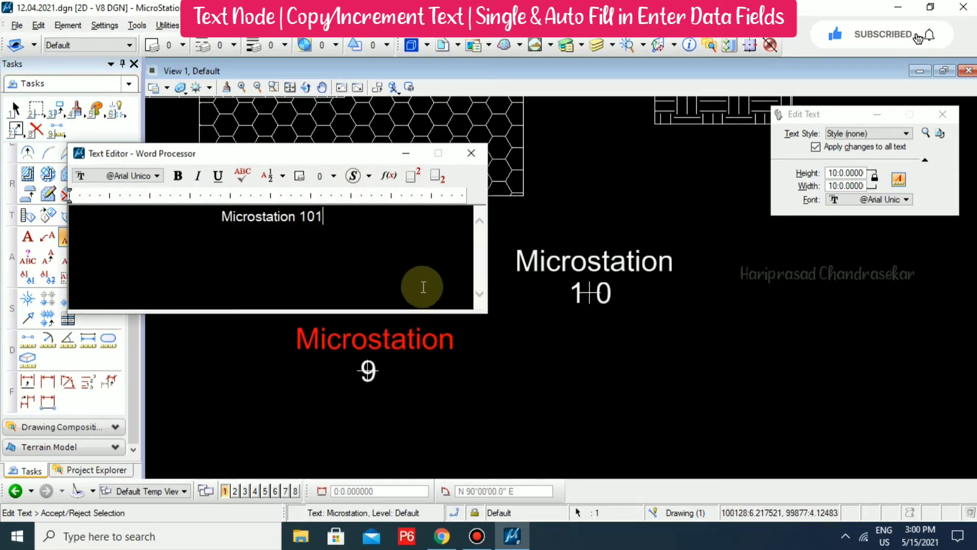
click(469, 367)
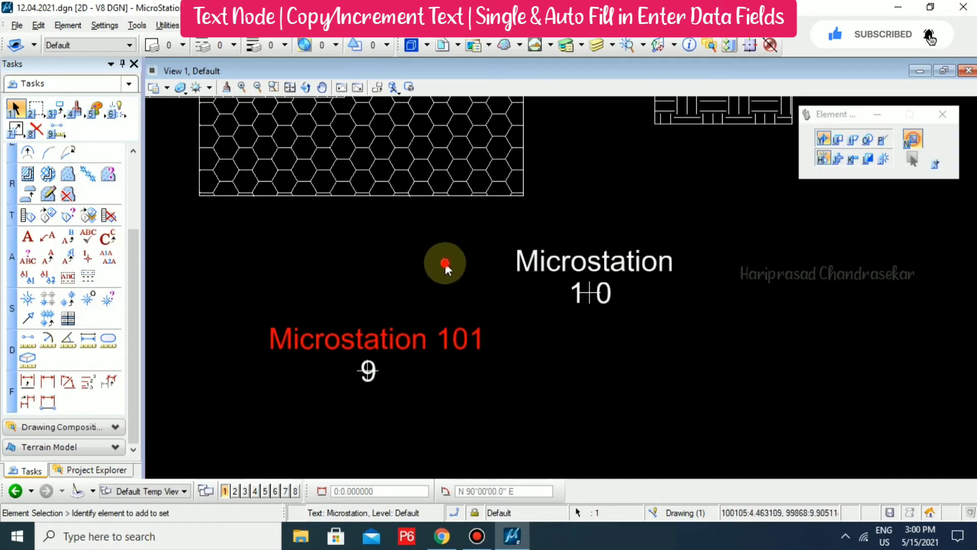
click(443, 263)
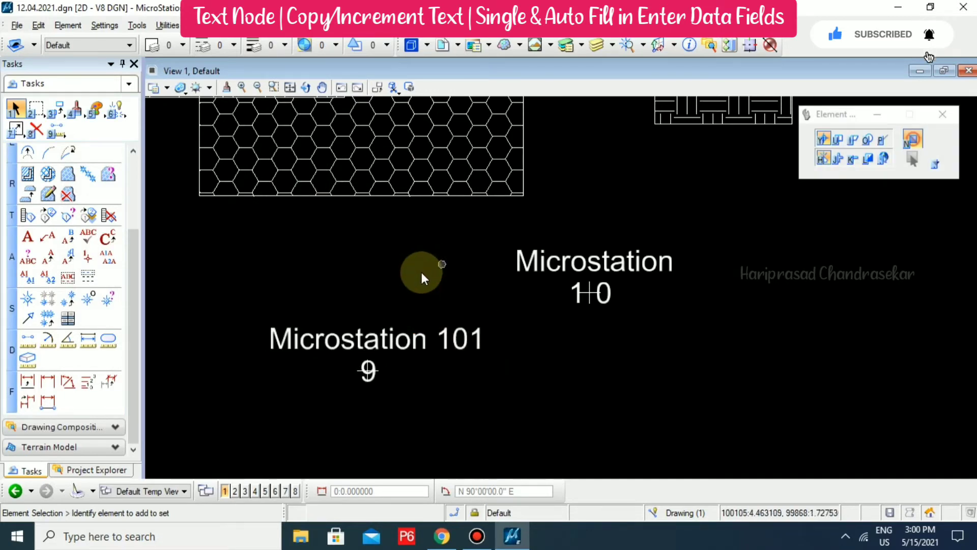
Copy and increment the Microstation 101 label by 1, placing Microstation 102 and 103 below the upper label and 104 and 105 to its right.
click(108, 260)
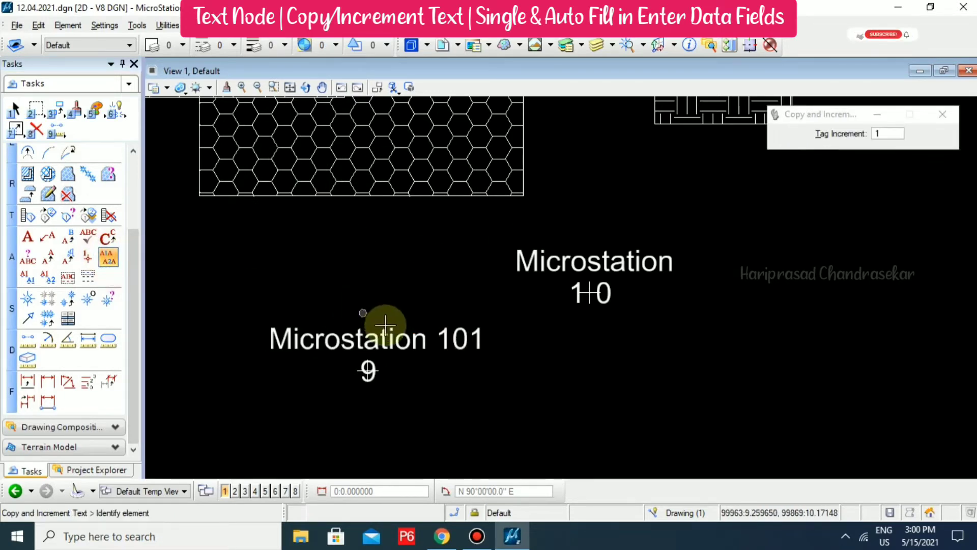
click(412, 340)
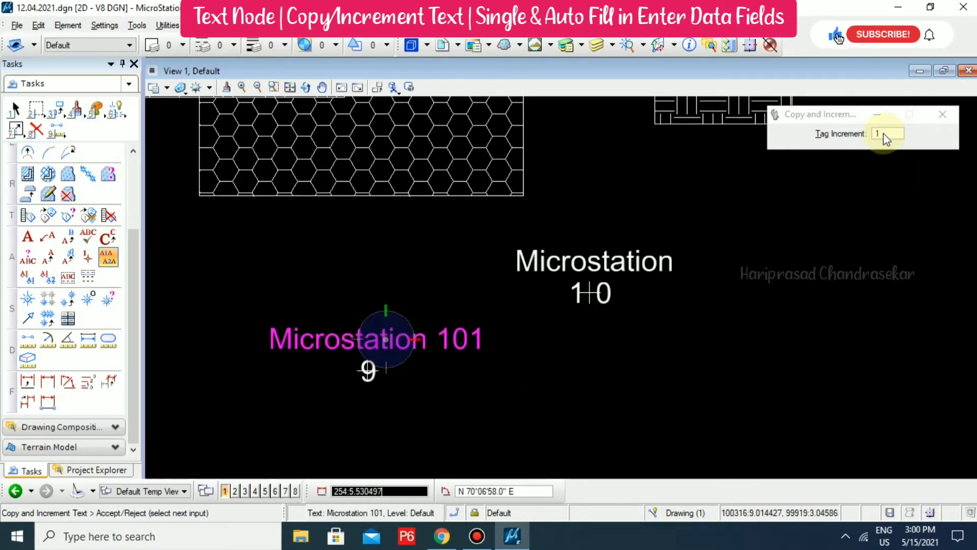
click(634, 369)
middle_drag(742, 432, 574, 397)
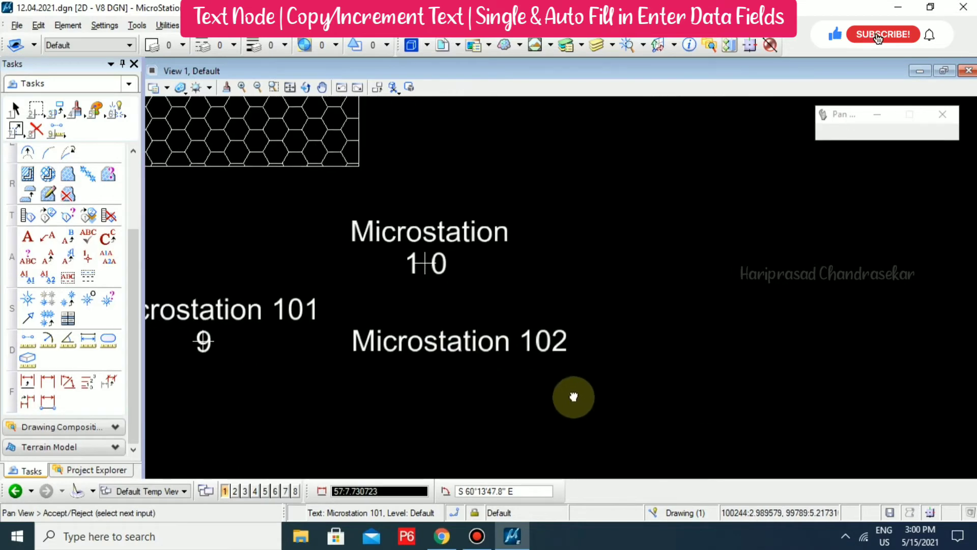
click(471, 394)
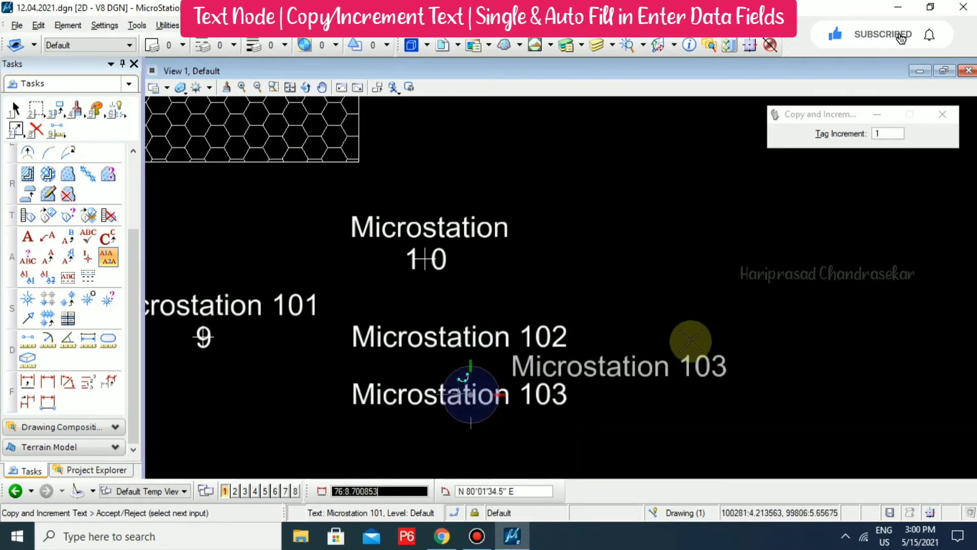
click(707, 279)
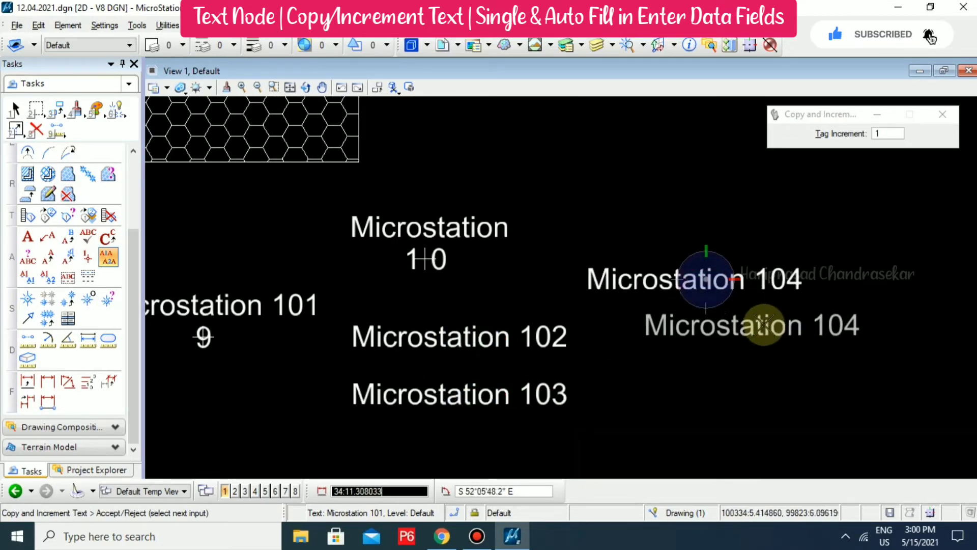
click(776, 336)
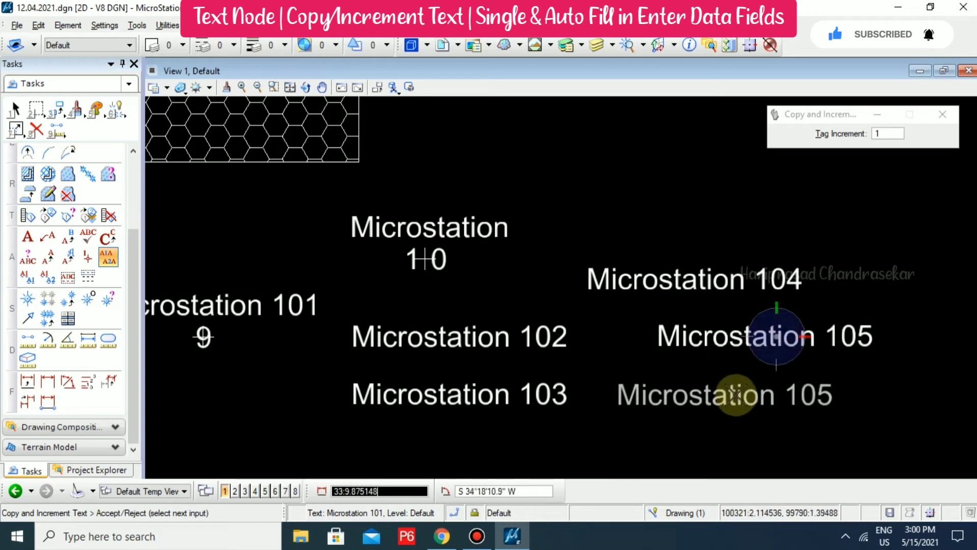
right_click(750, 375)
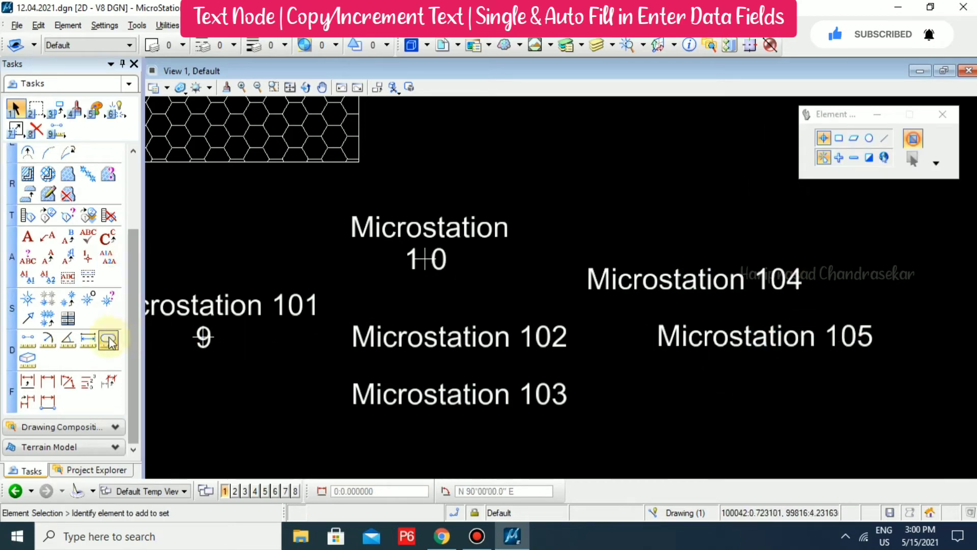
Set the tag increment of Copy and Increment Text to 10.
click(108, 256)
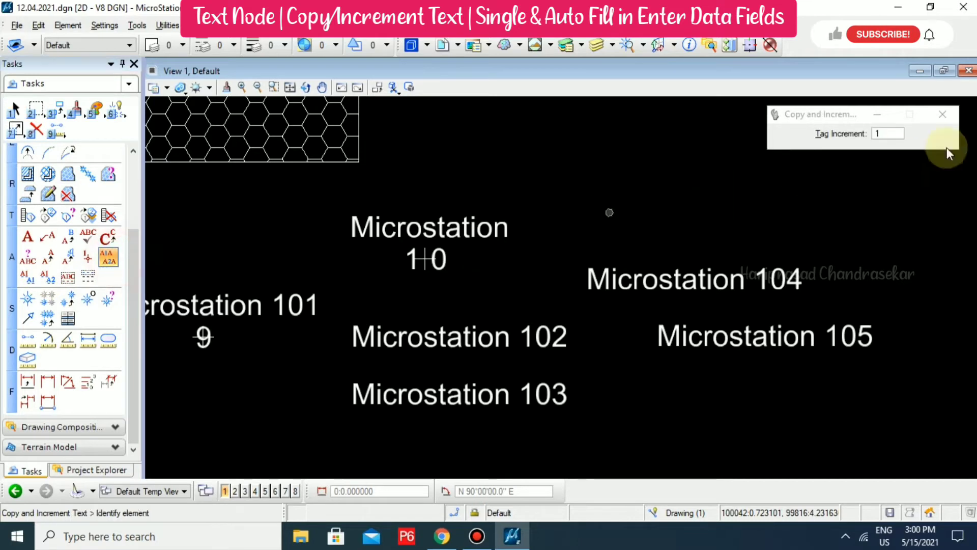
click(894, 138)
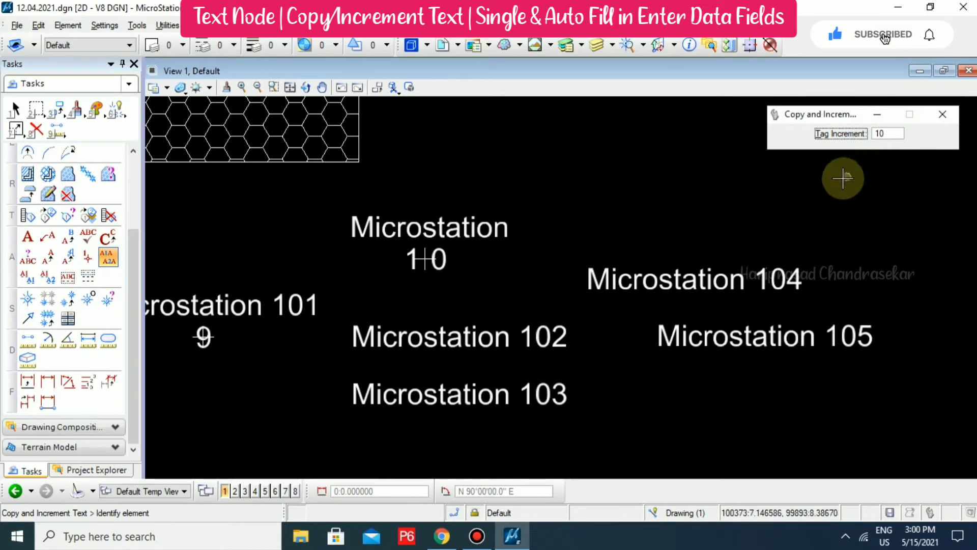
click(663, 168)
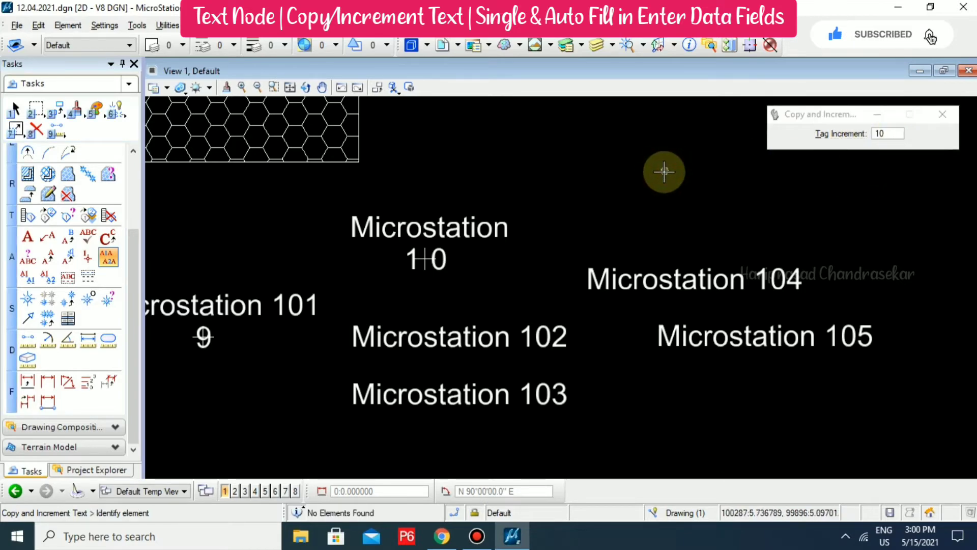
Place the text "A1000" with an interchar spacing of 0 in the empty area above Microstation 104.
click(27, 236)
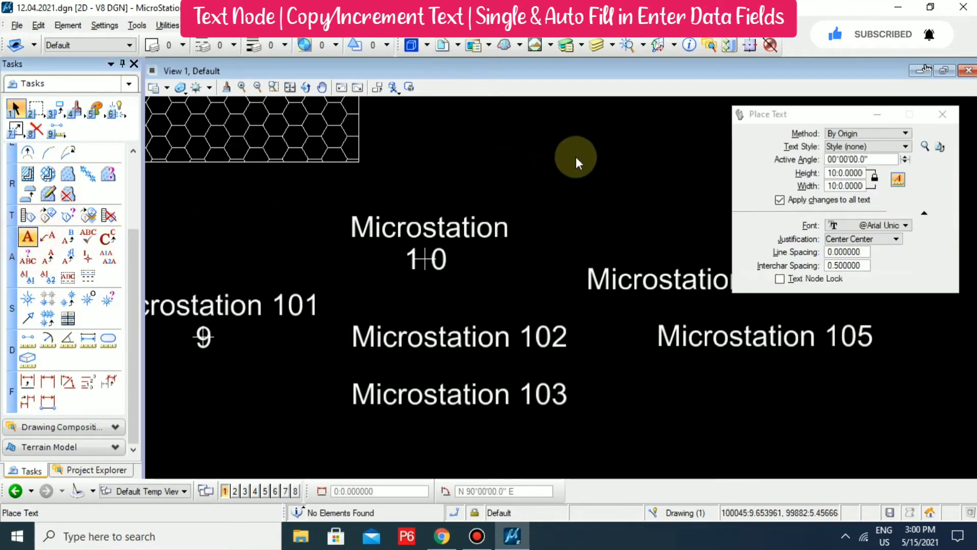
text(A)
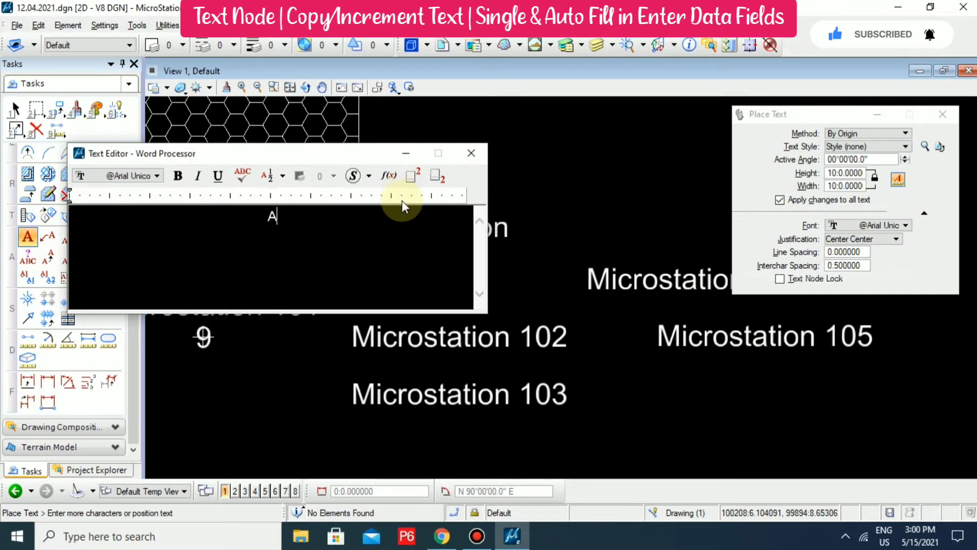
text(1000)
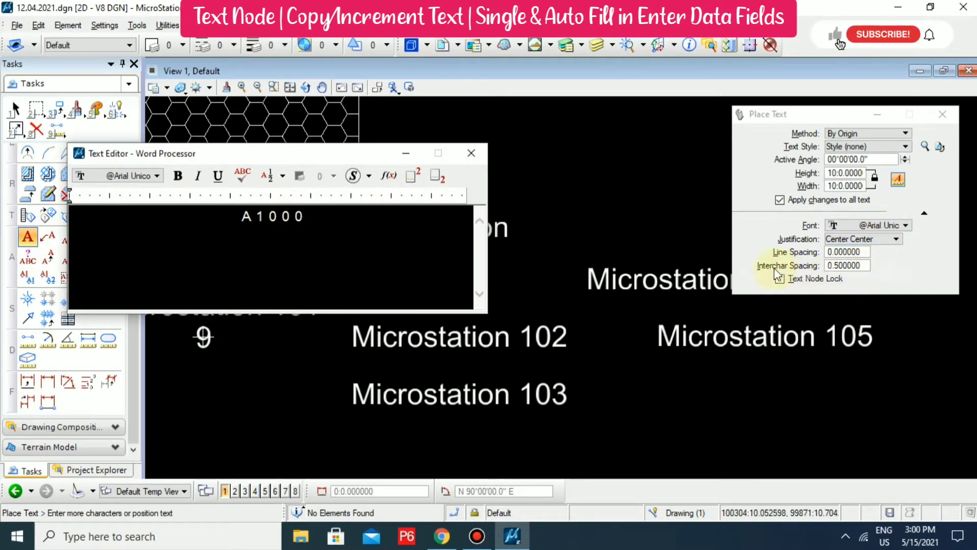
click(864, 267)
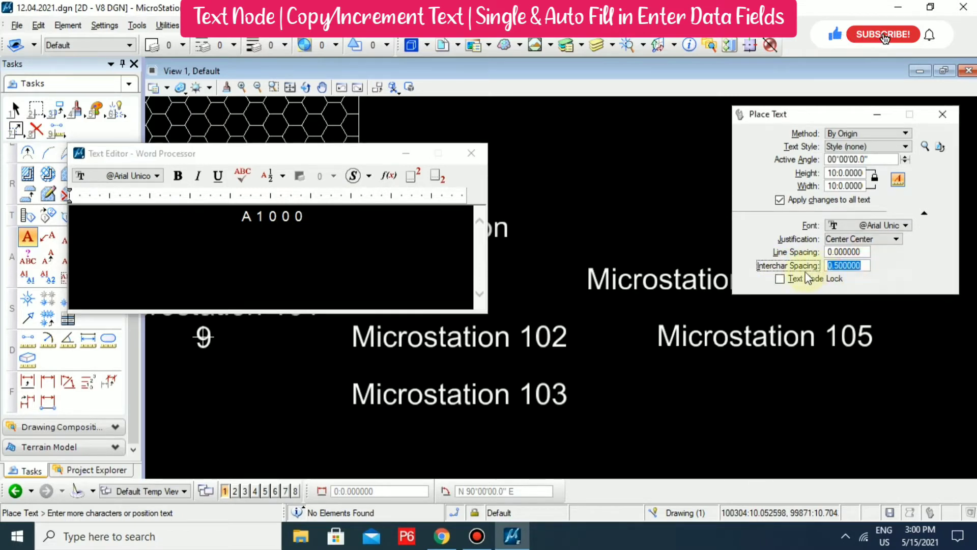
text(0)
key(Return)
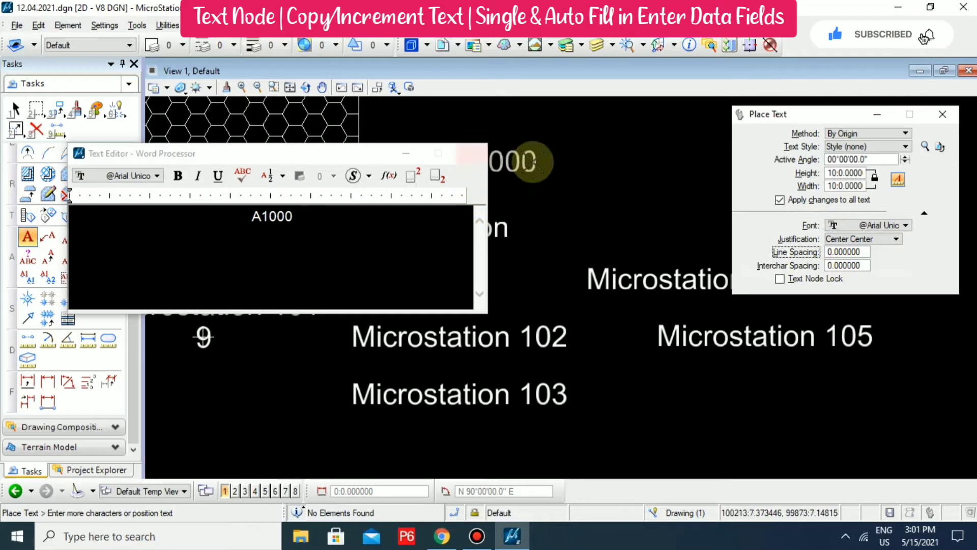
click(611, 168)
click(470, 153)
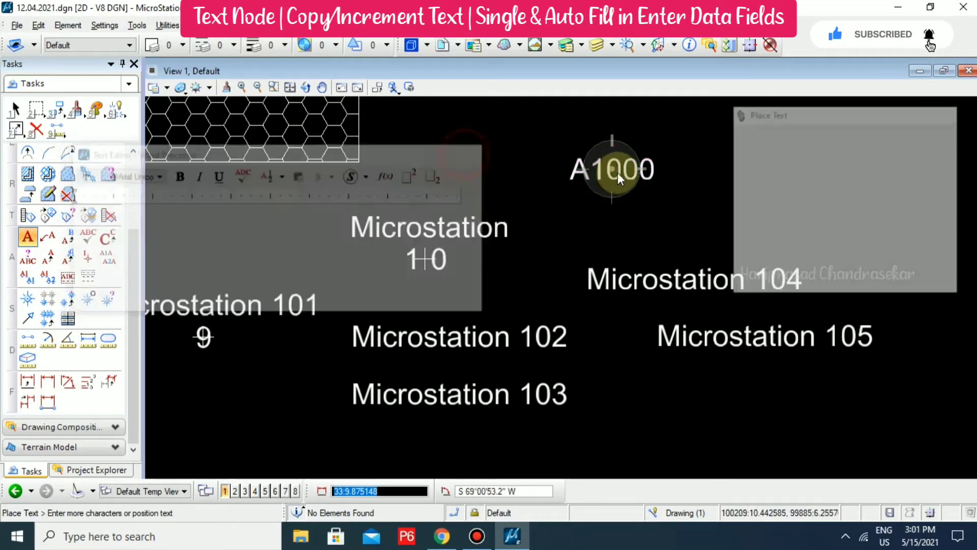
Copy and increment the A1000 label by 10, placing A1010 to A1040 in a run to its right and A1050 below A1040.
click(621, 173)
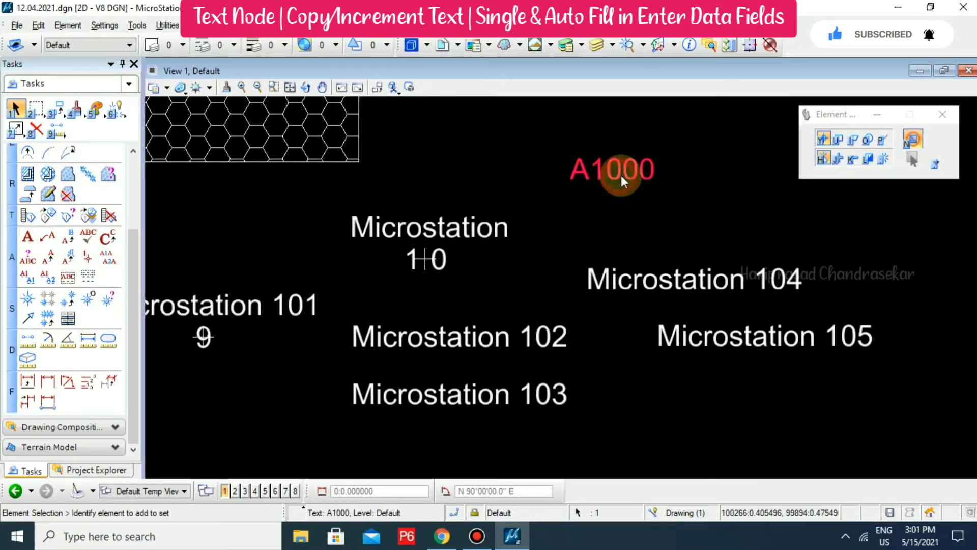
click(108, 255)
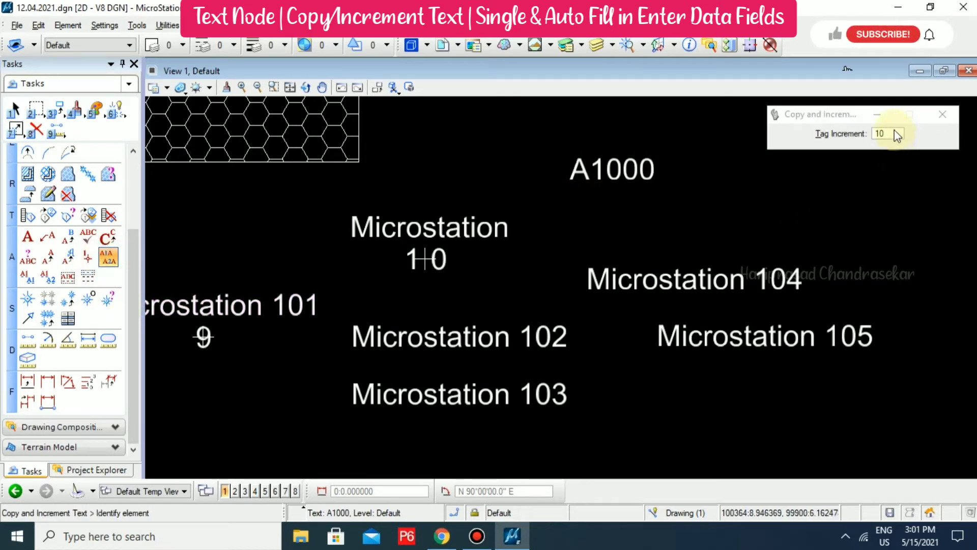
click(630, 169)
click(698, 202)
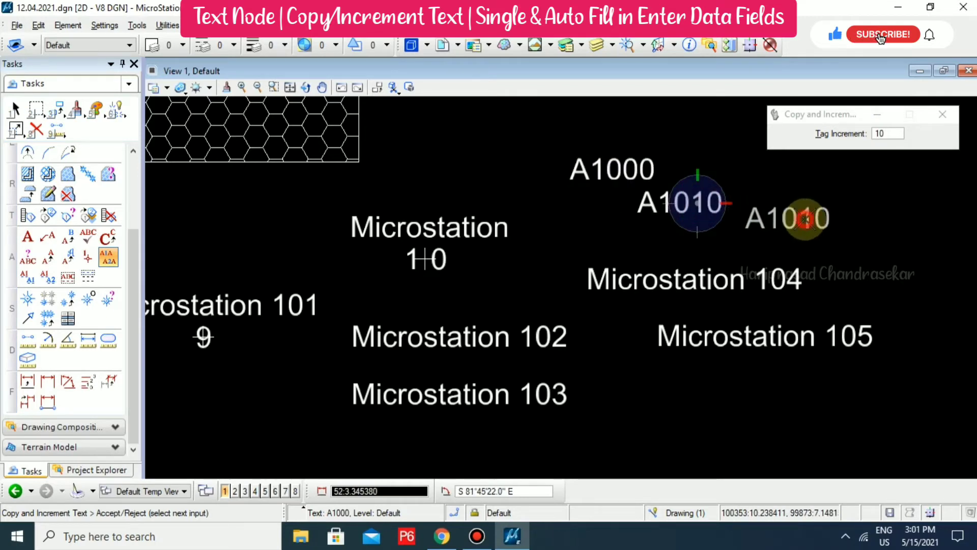
click(806, 217)
middle_drag(726, 163, 536, 191)
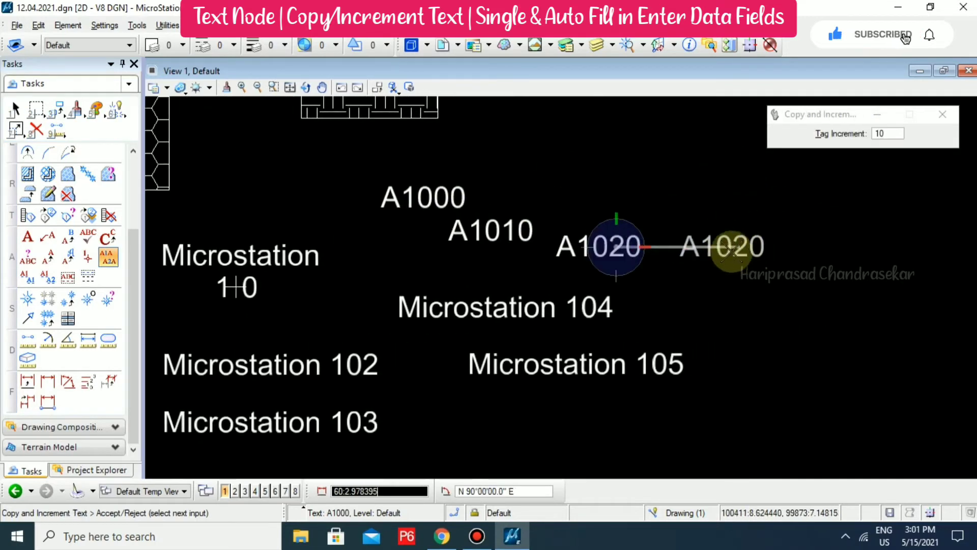
click(731, 246)
click(836, 246)
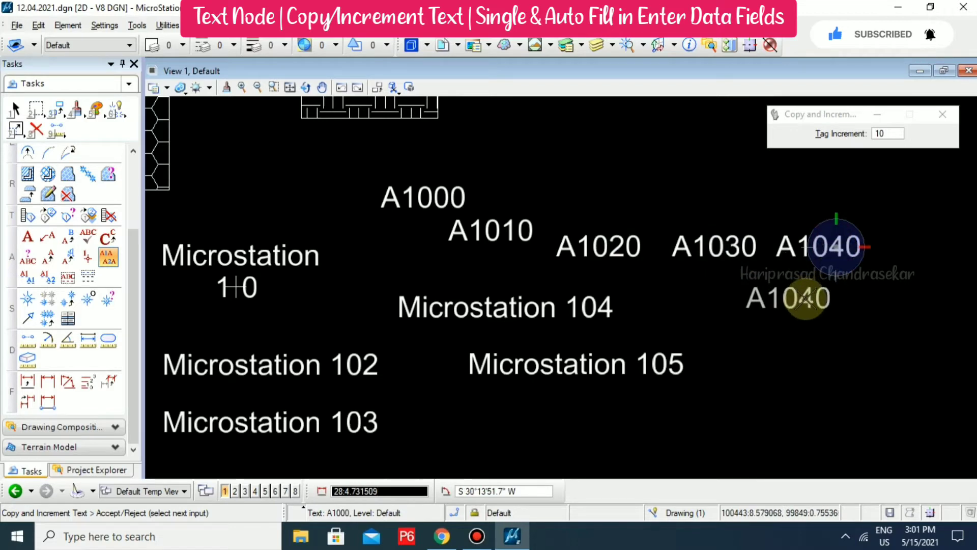
click(823, 291)
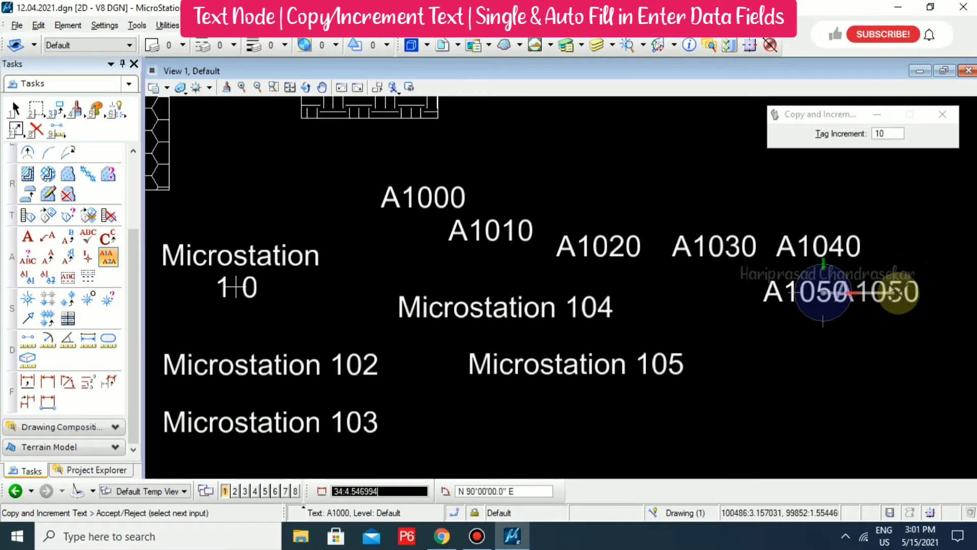
key(Escape)
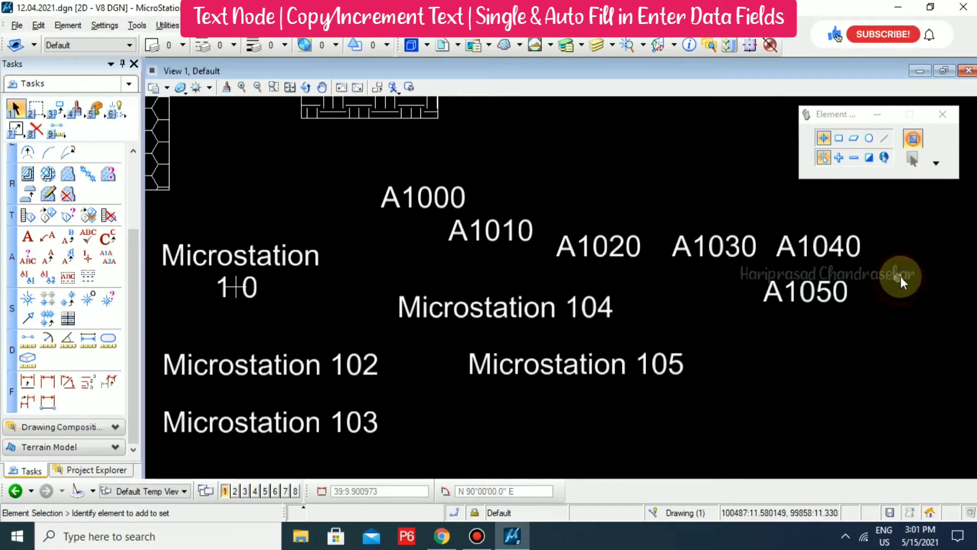
Open the Text tasks as a floating toolbox in the empty area below Microstation 103.
scroll(584, 168, down, 2)
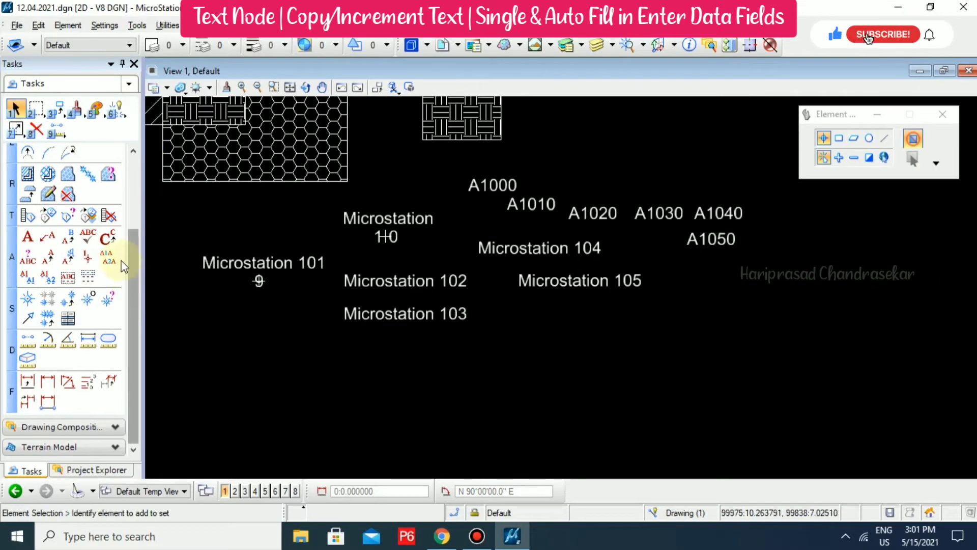
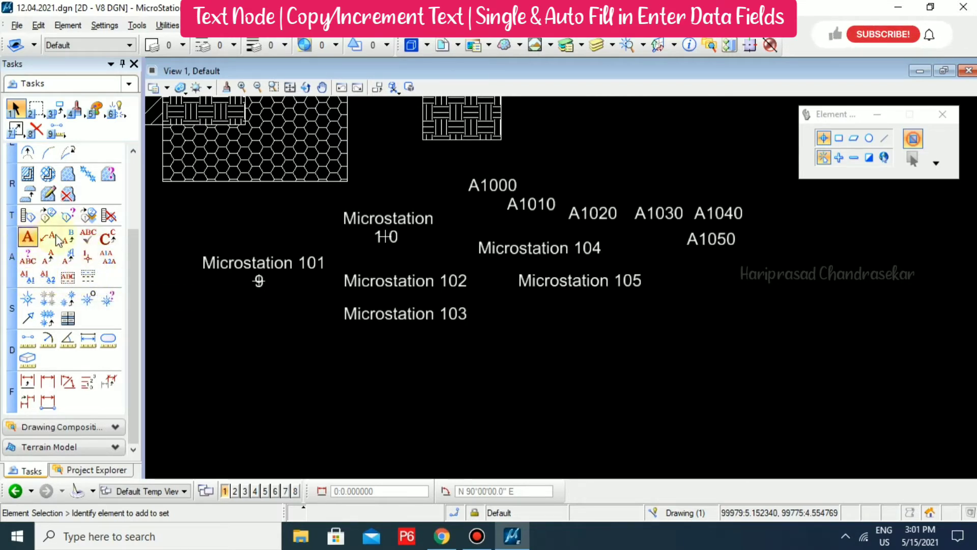
right_click(111, 277)
click(192, 375)
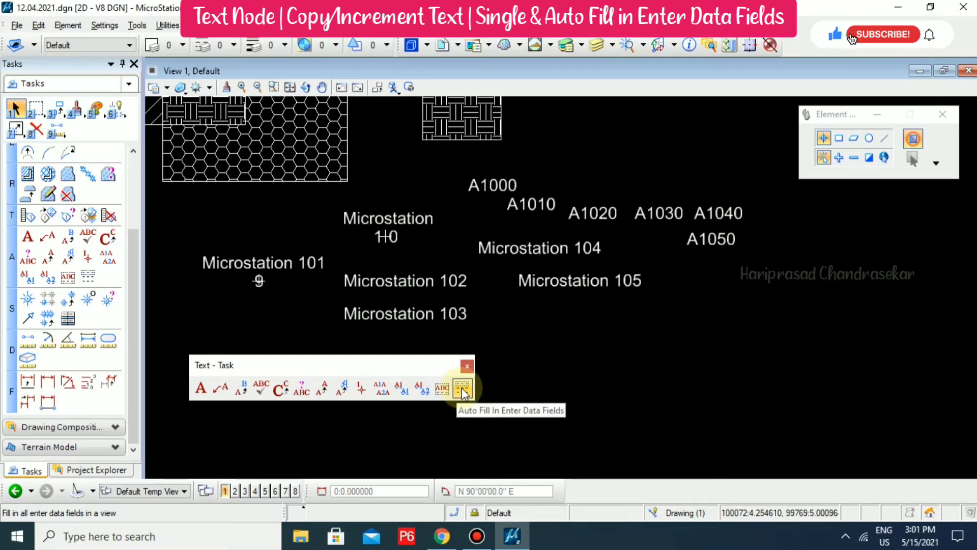
click(445, 393)
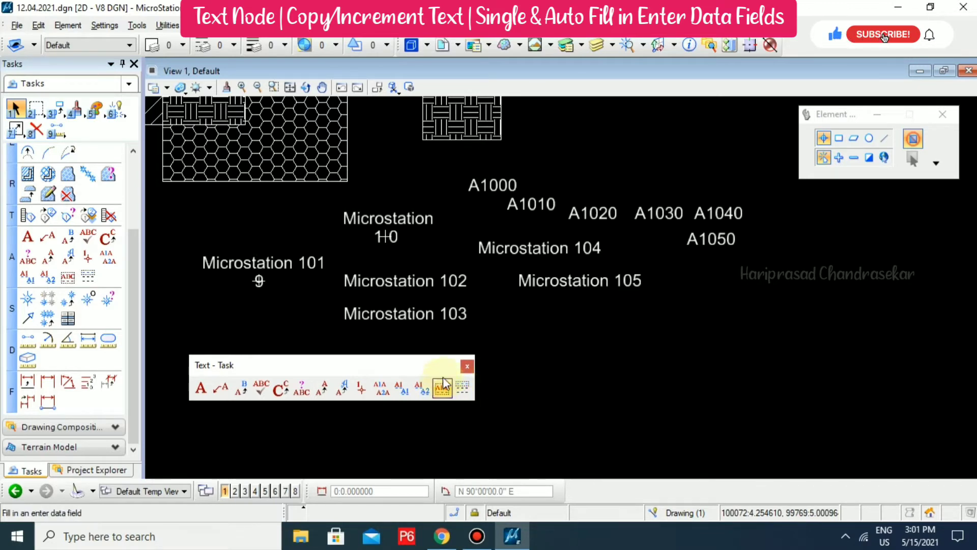
Place a row of five enter data fields of four underscores each, with interchar spacing 0.25, below Microstation 105.
click(201, 388)
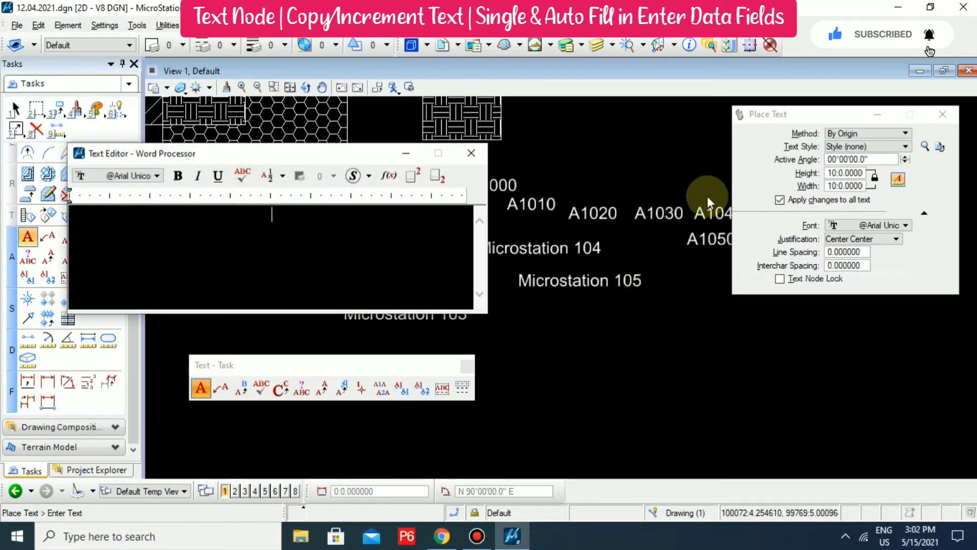
click(867, 265)
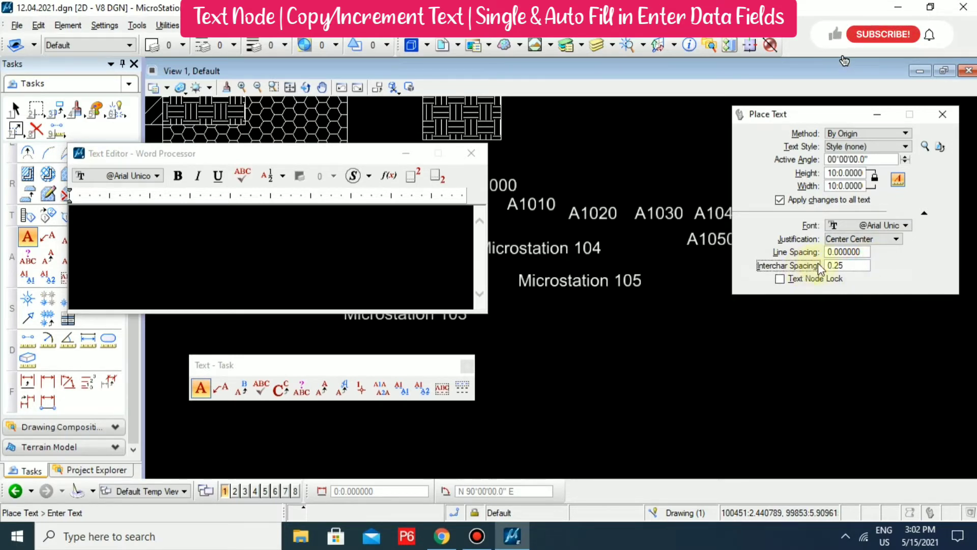
text(0.25)
click(310, 236)
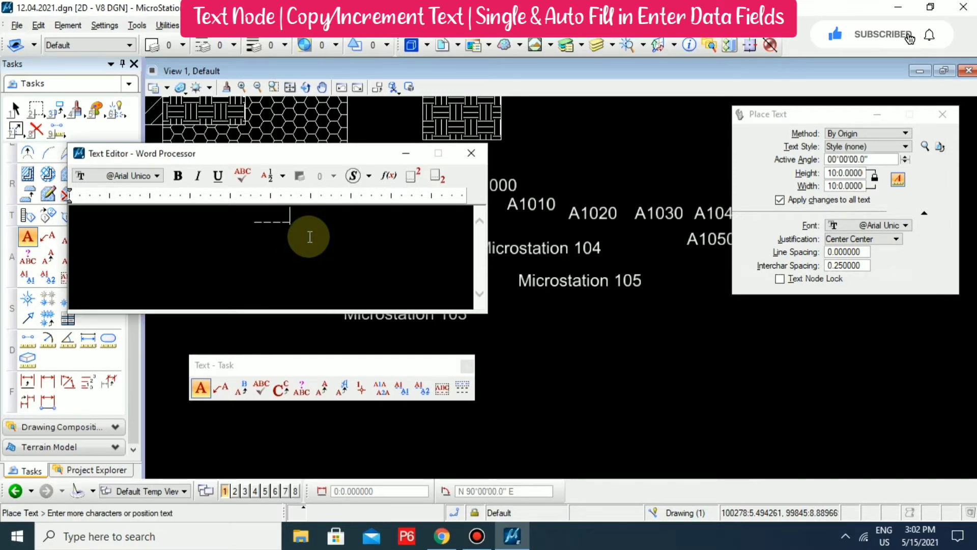
click(548, 365)
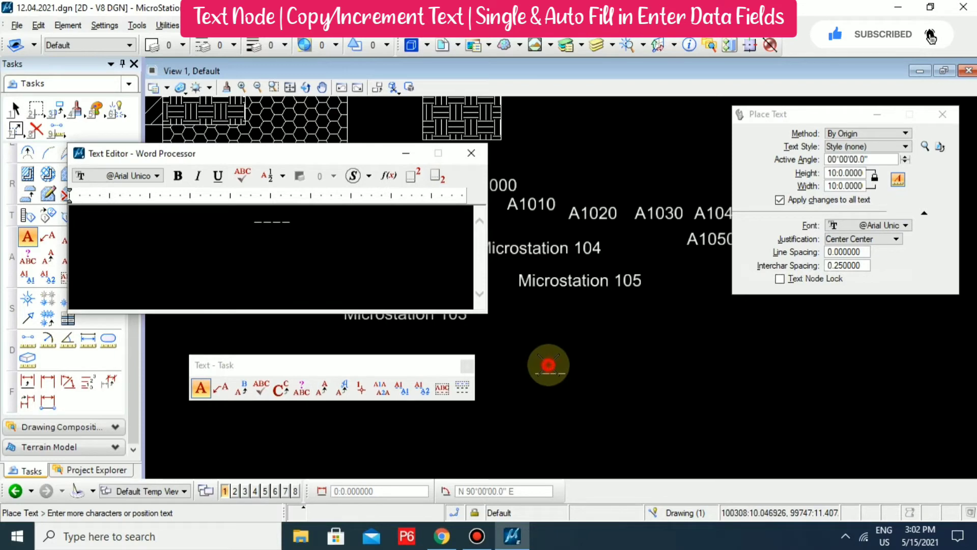
click(628, 365)
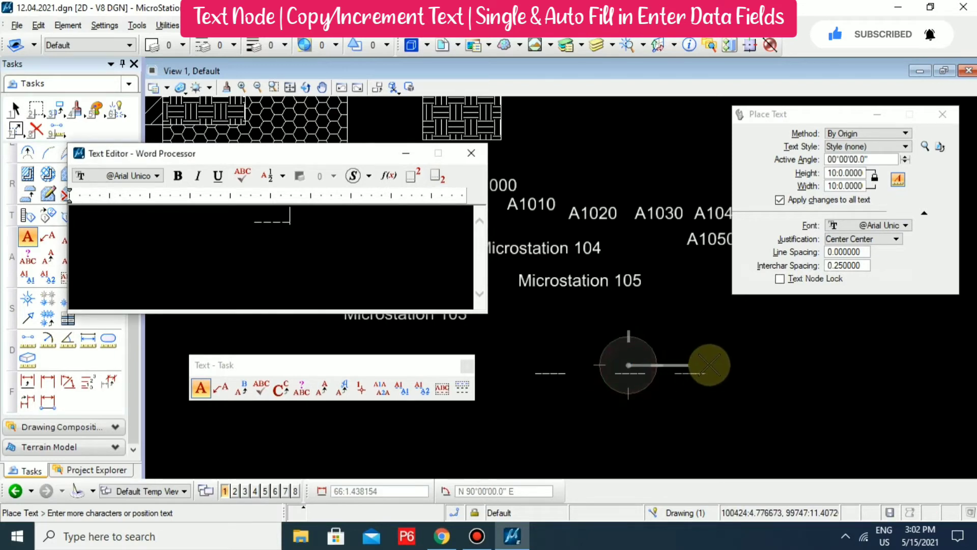
click(711, 364)
click(787, 365)
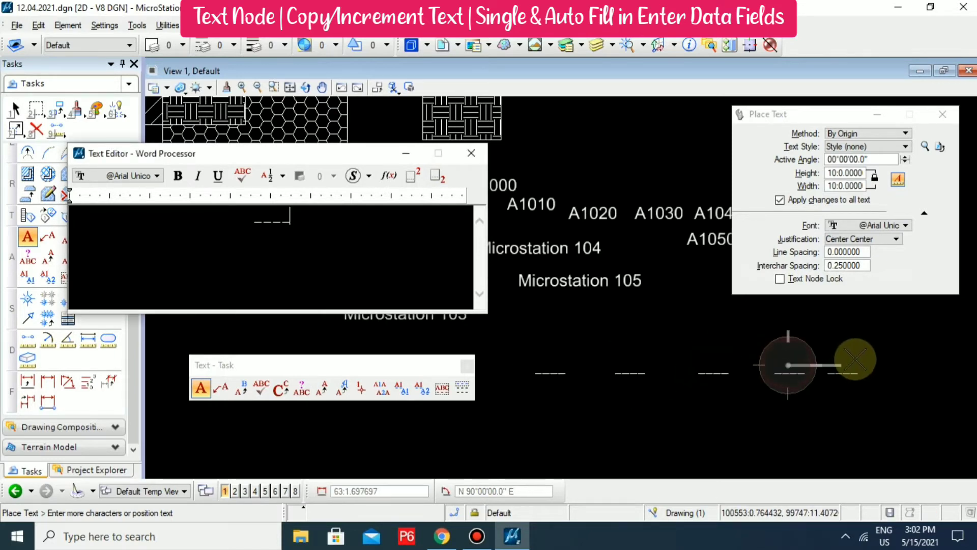
click(867, 365)
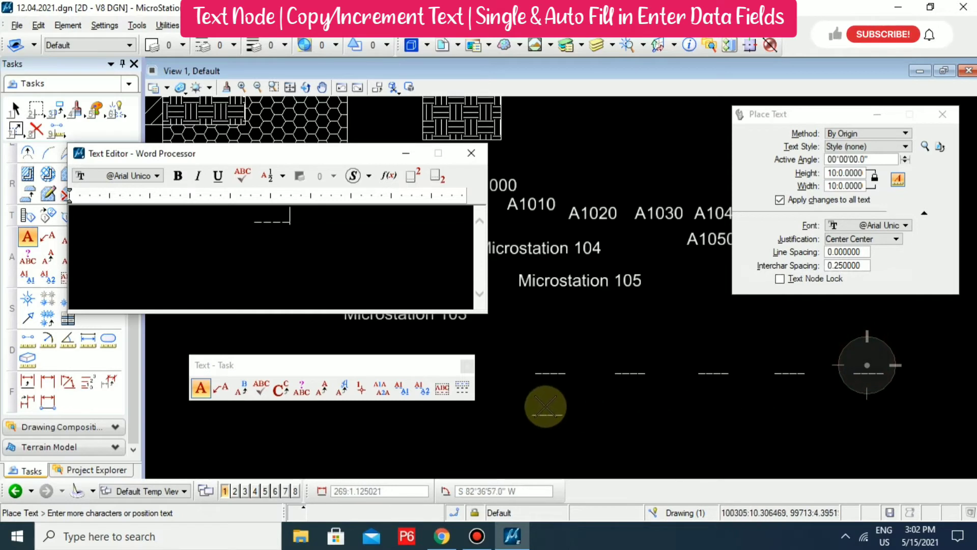
Place a second row of five four-underscore enter data fields beneath the first row and end text placement.
click(545, 406)
click(625, 406)
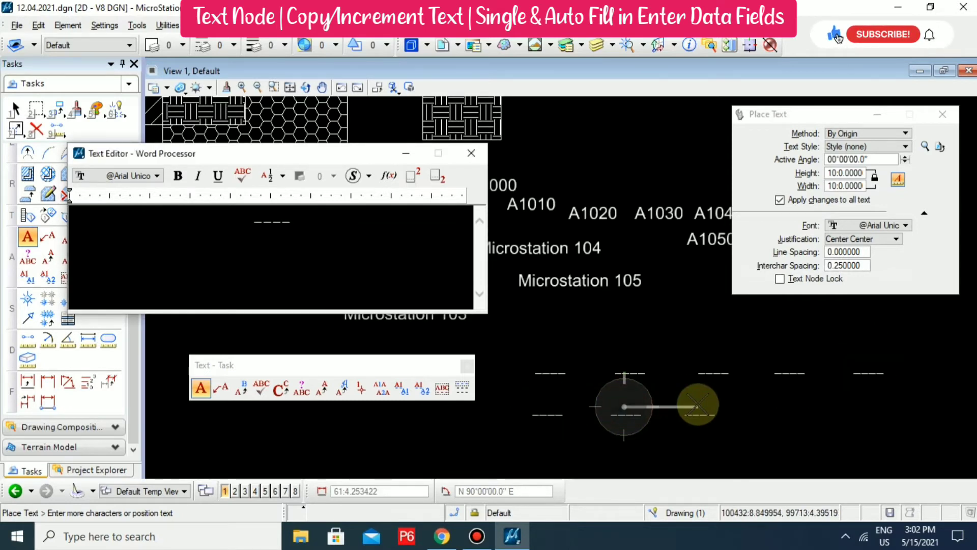
click(698, 407)
click(772, 407)
click(850, 407)
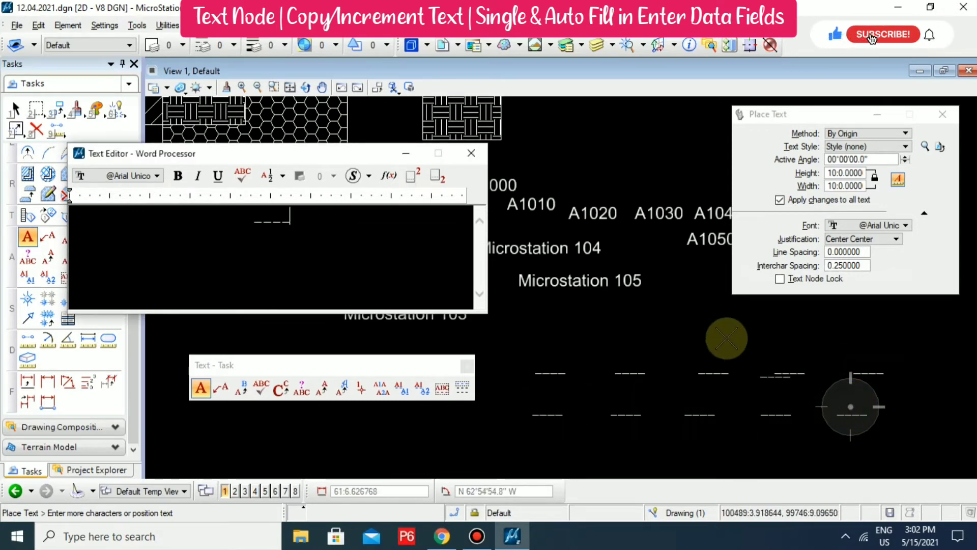
key(Escape)
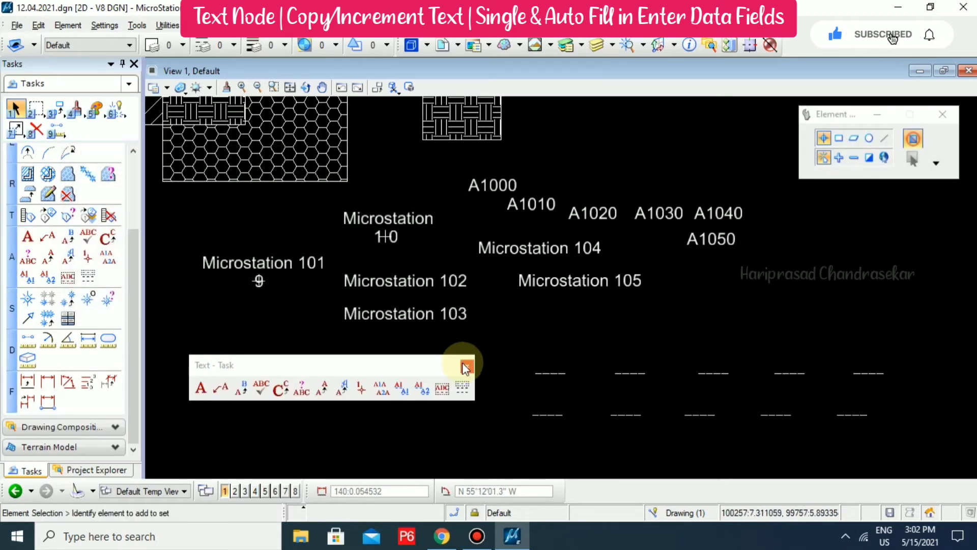
click(507, 334)
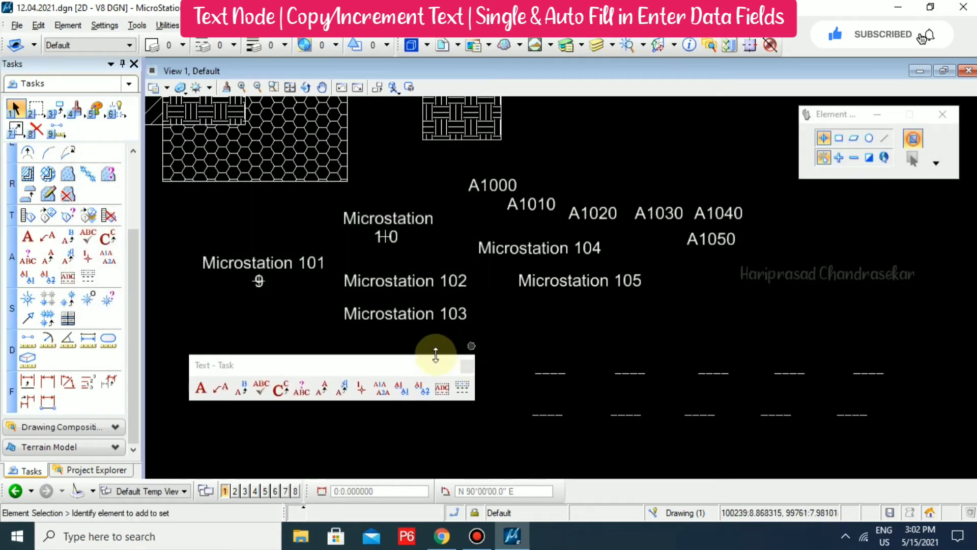
Fill in the first enter data field of the upper row with the text "A1000" using Fill in Single Enter-Data Field.
click(440, 390)
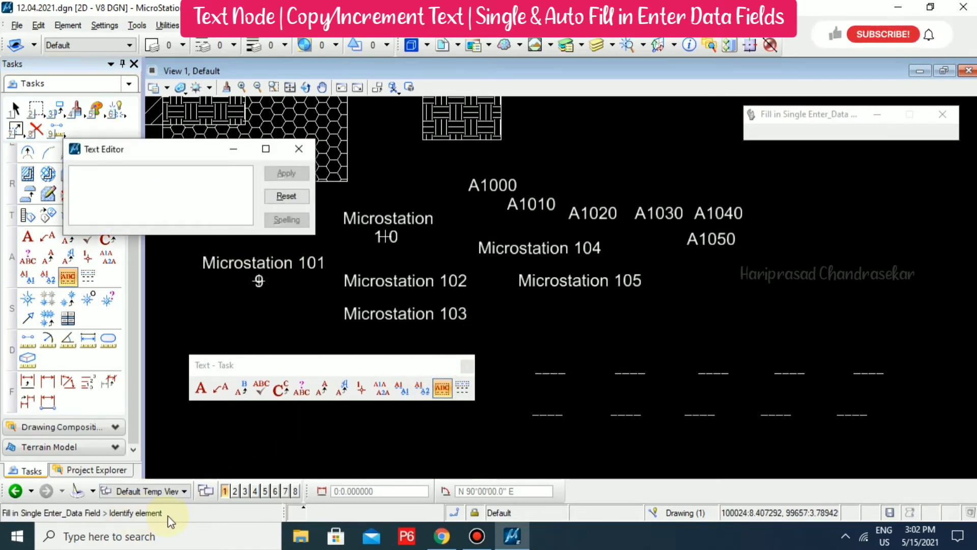
click(546, 365)
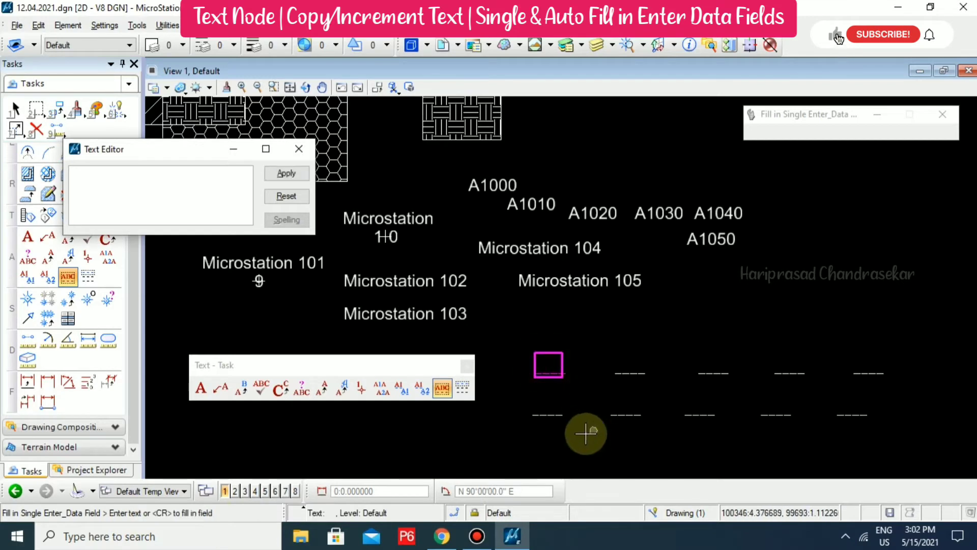
scroll(573, 395, up, 2)
middle_drag(615, 320, 680, 266)
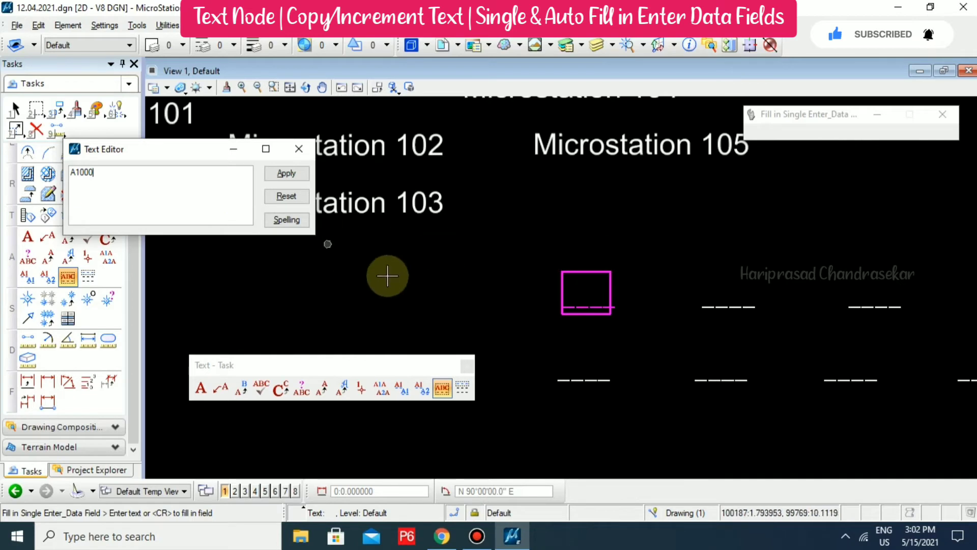
click(451, 284)
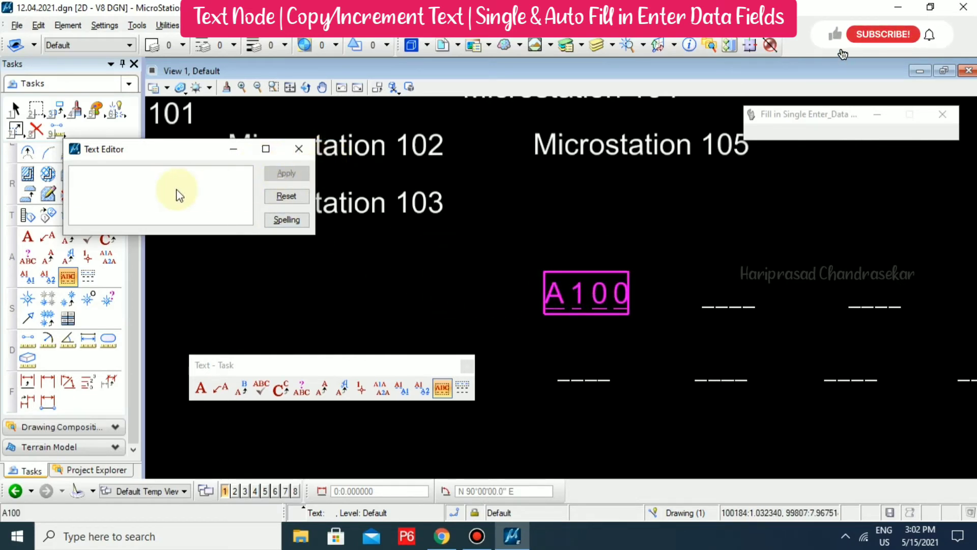
Try to fill in the first enter data field of the lower row with "B100", and undo the fill.
click(585, 375)
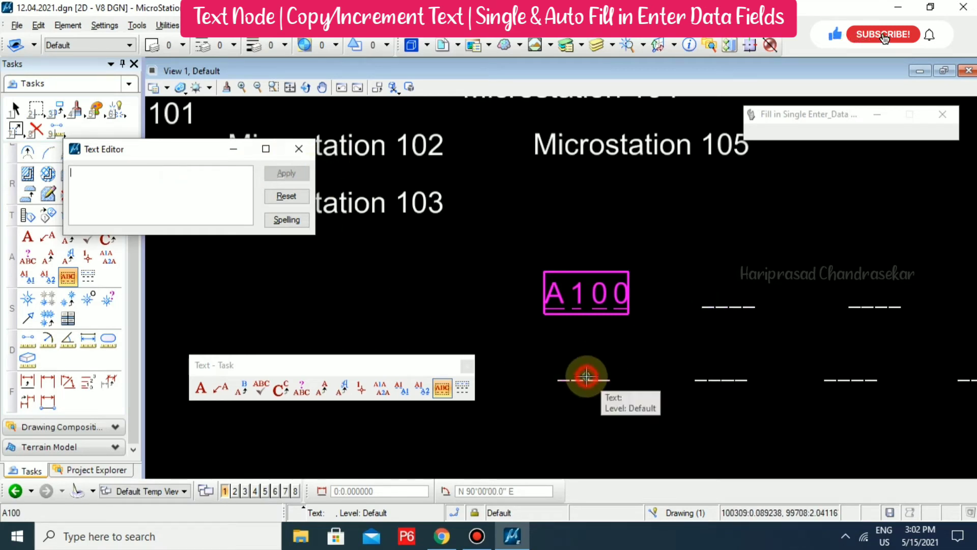
click(126, 150)
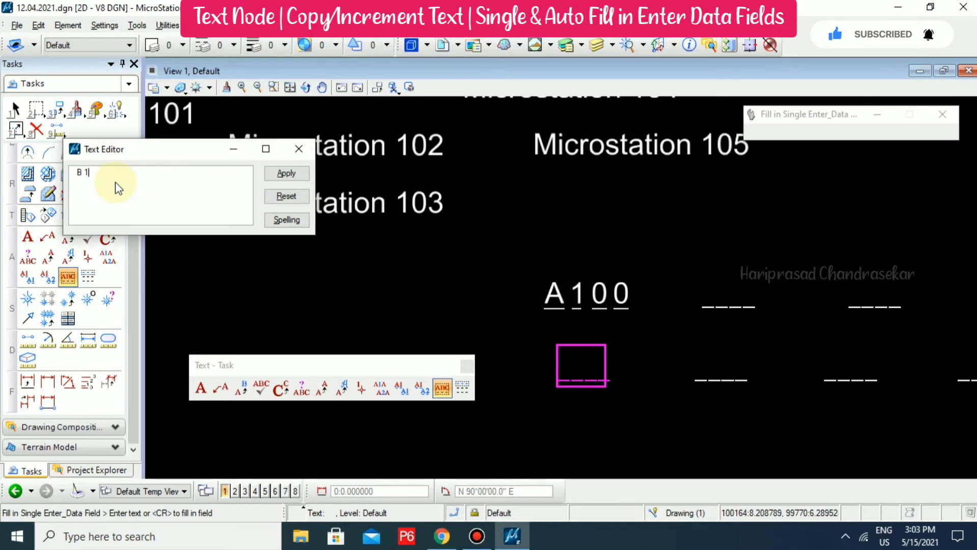
text(B100)
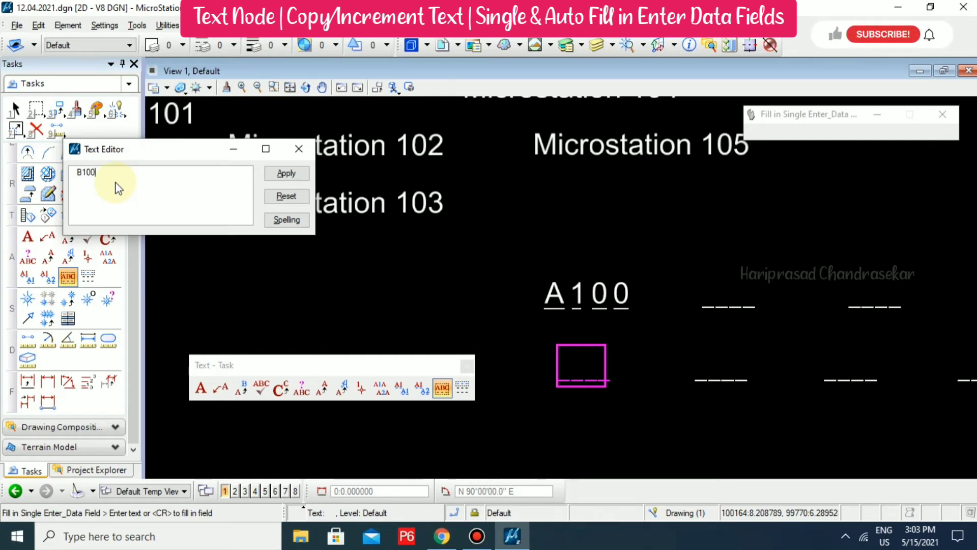
click(571, 345)
click(666, 367)
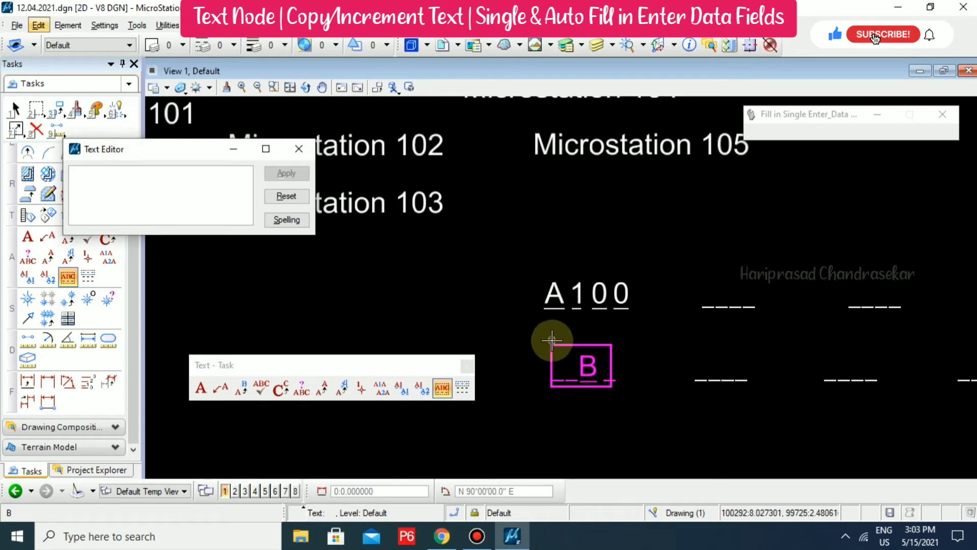
key(ctrl+z)
Fill in the first enter data field of the lower row with "B100" using Fill in Single Enter-Data Field, and close the text editor.
click(442, 388)
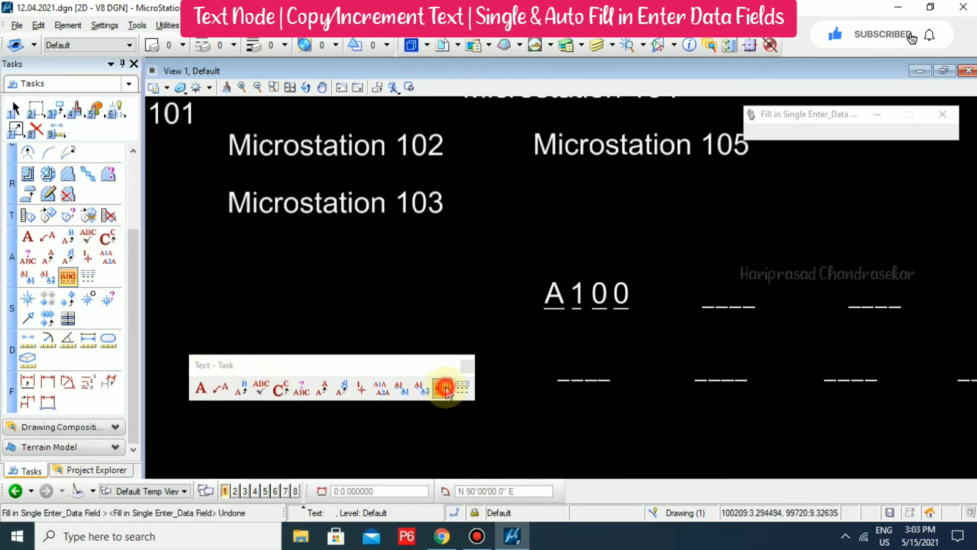
click(575, 353)
click(199, 197)
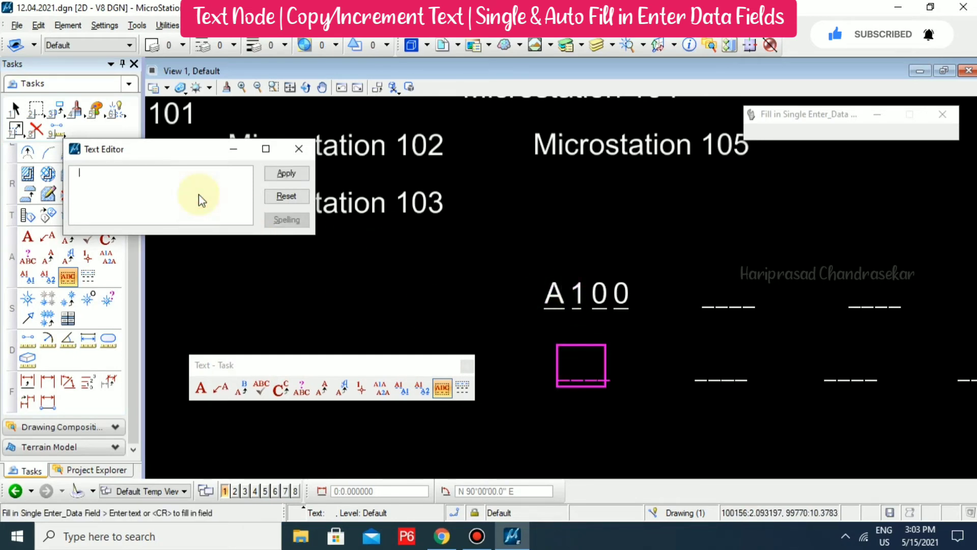
text(B100)
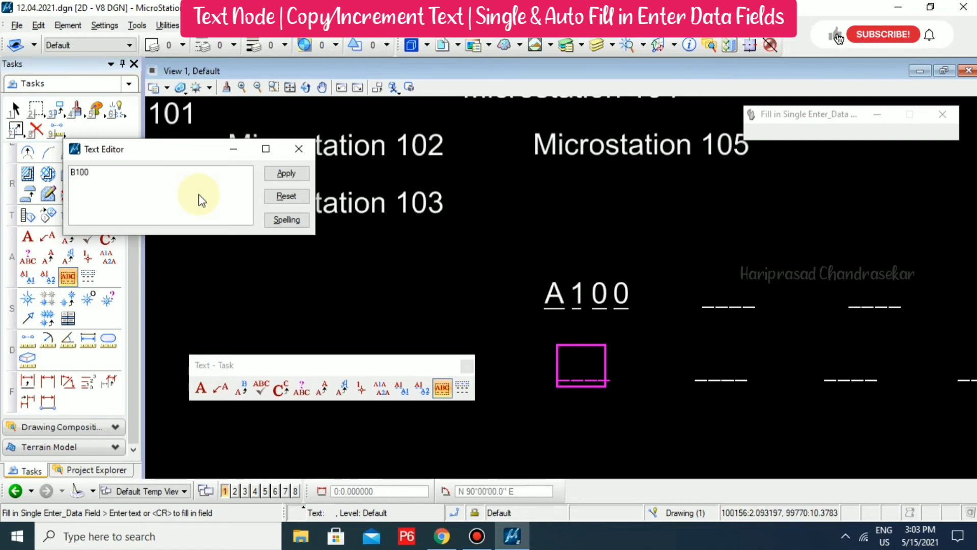
click(632, 357)
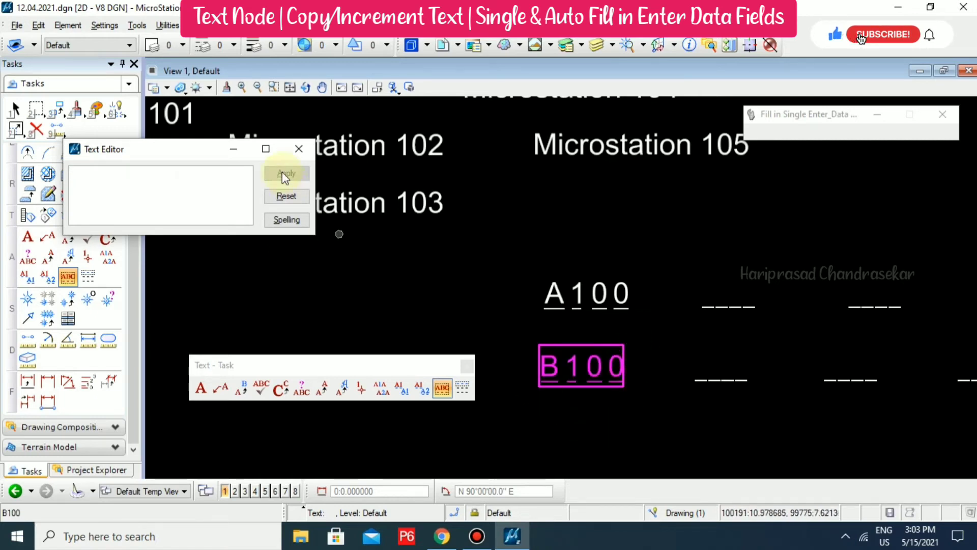
click(420, 289)
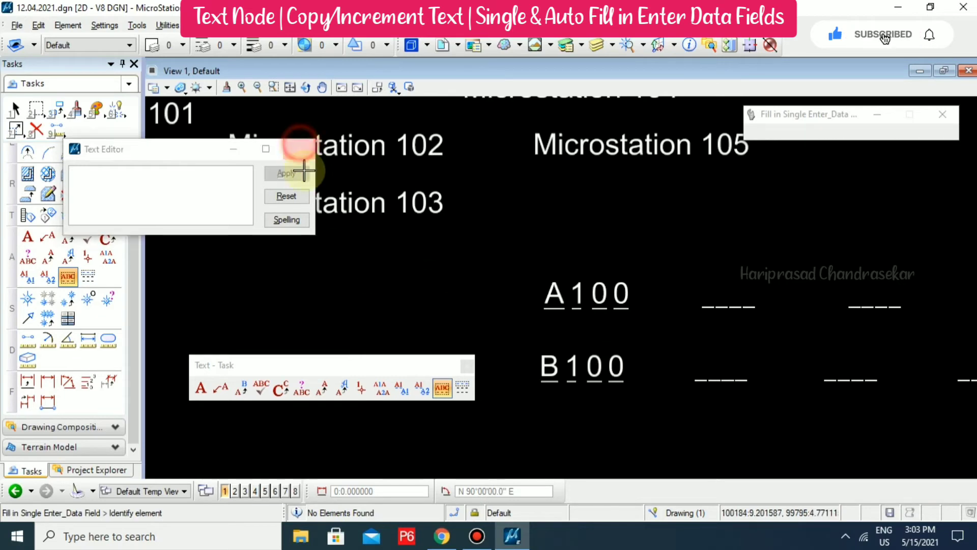
click(307, 147)
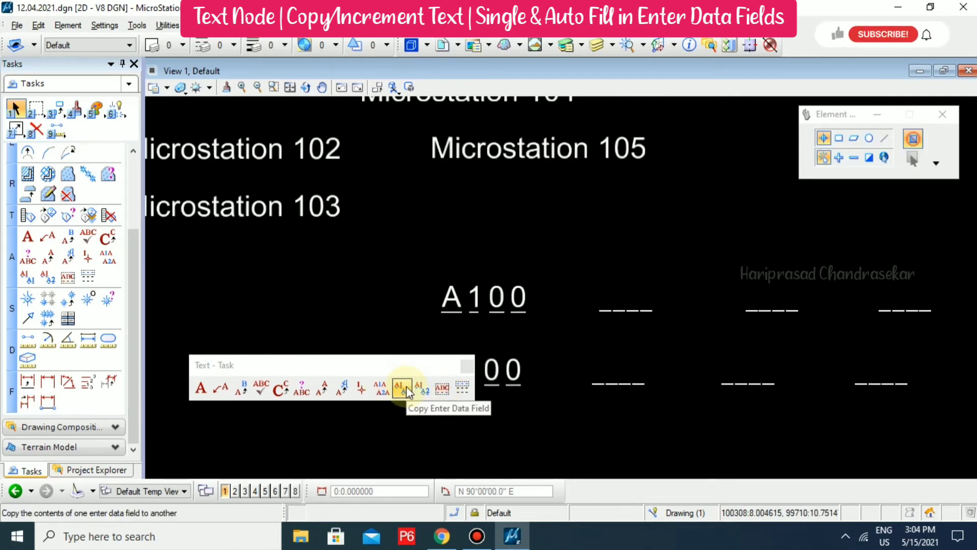
click(403, 388)
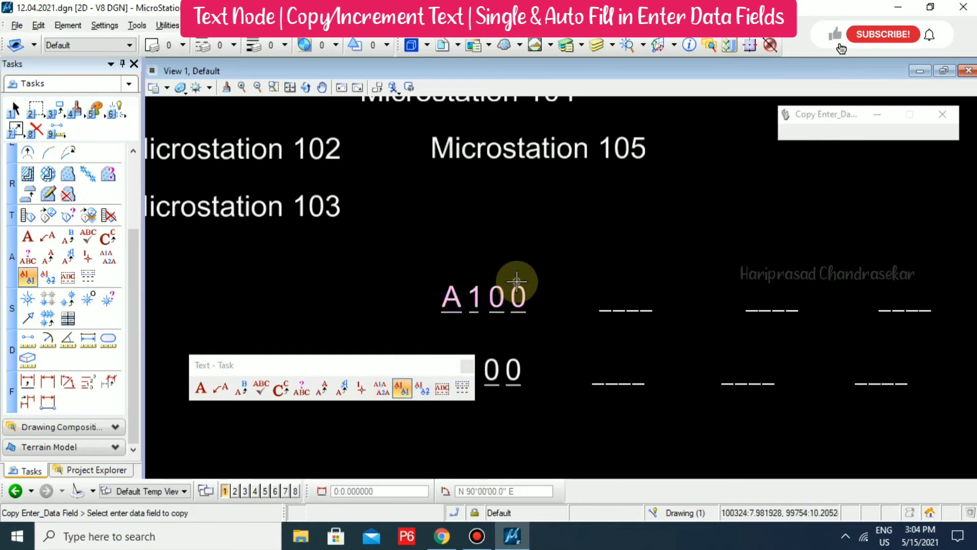
click(480, 294)
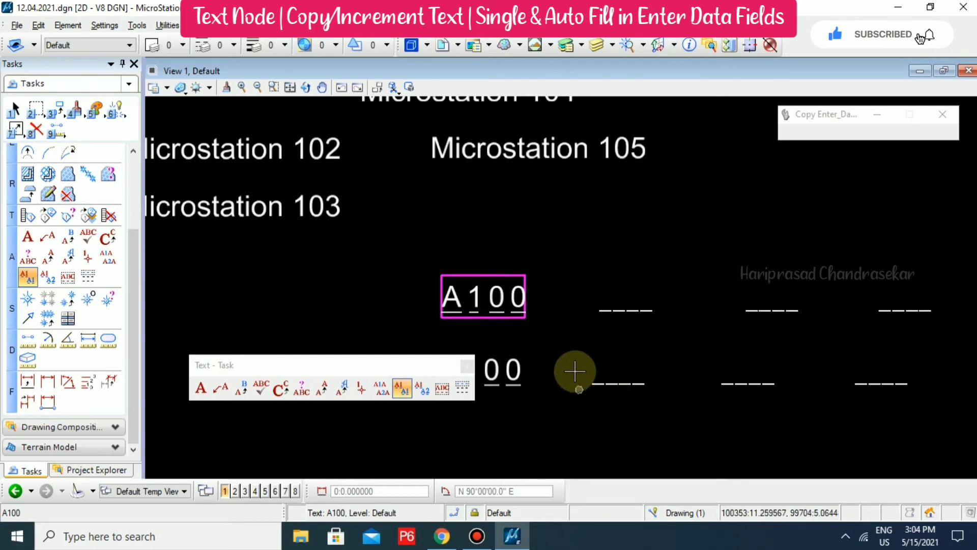
right_click(555, 423)
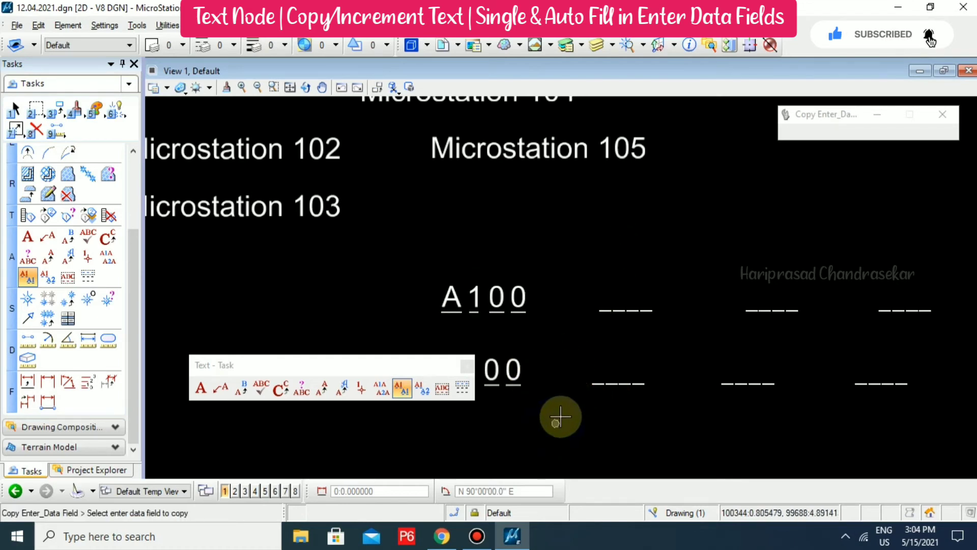
click(616, 312)
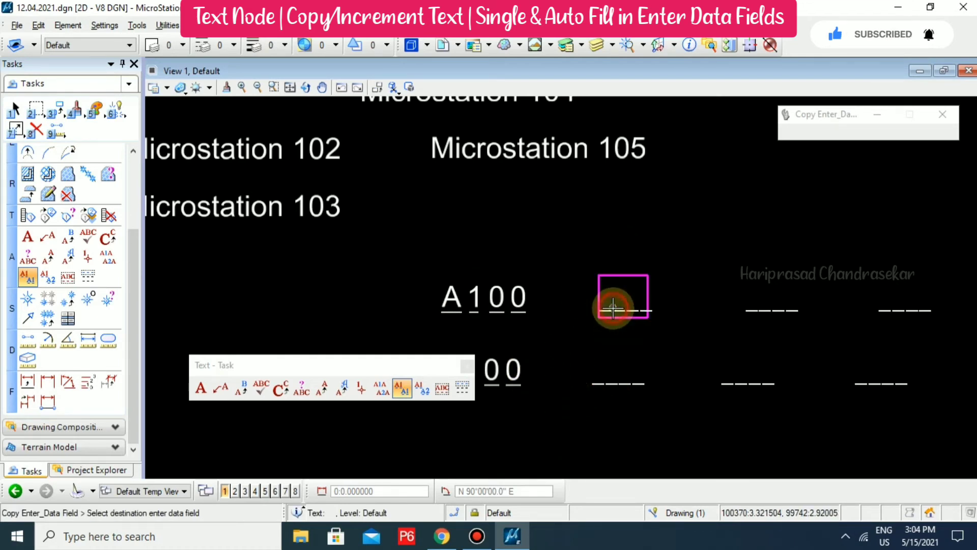
Copy the A100 and B100 enter data field contents into the second field of their respective rows using Copy Enter Data Field.
right_click(405, 276)
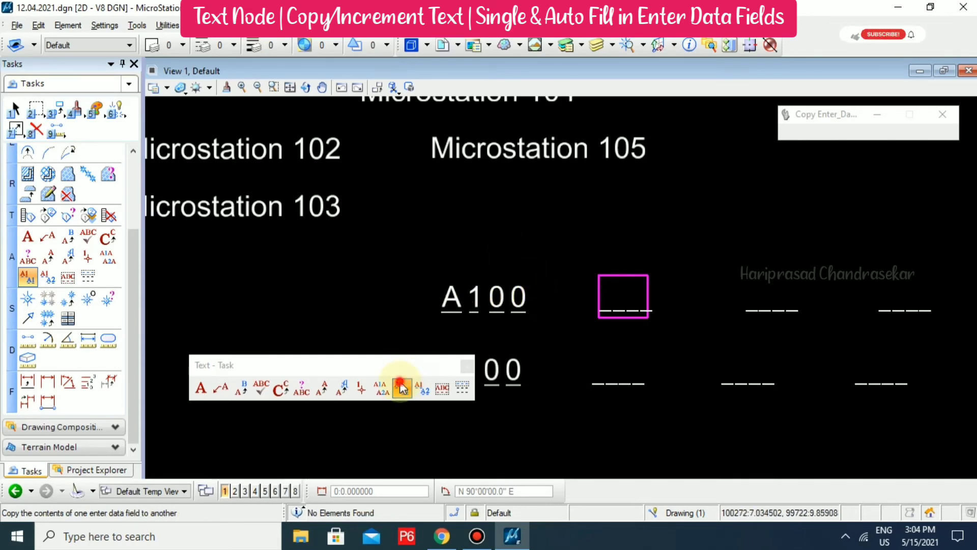
click(465, 295)
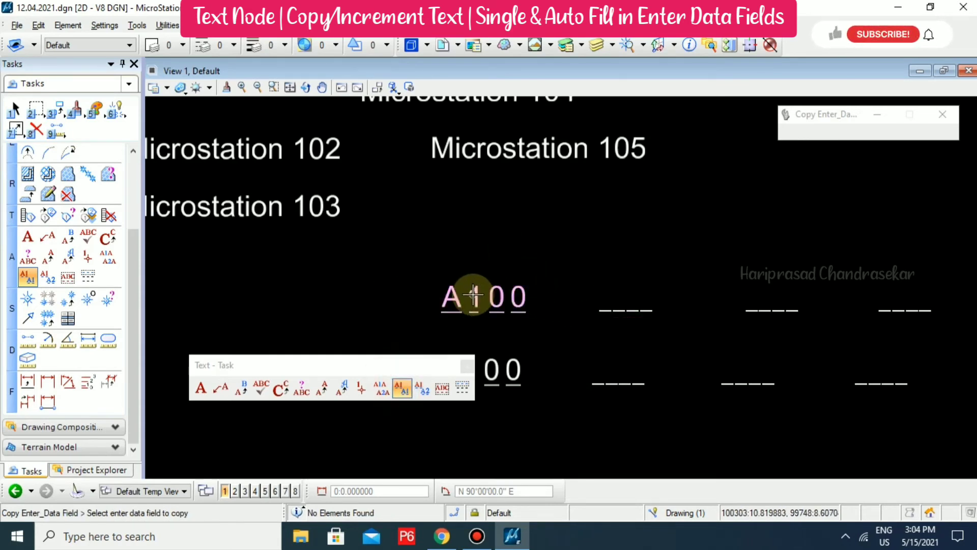
click(606, 308)
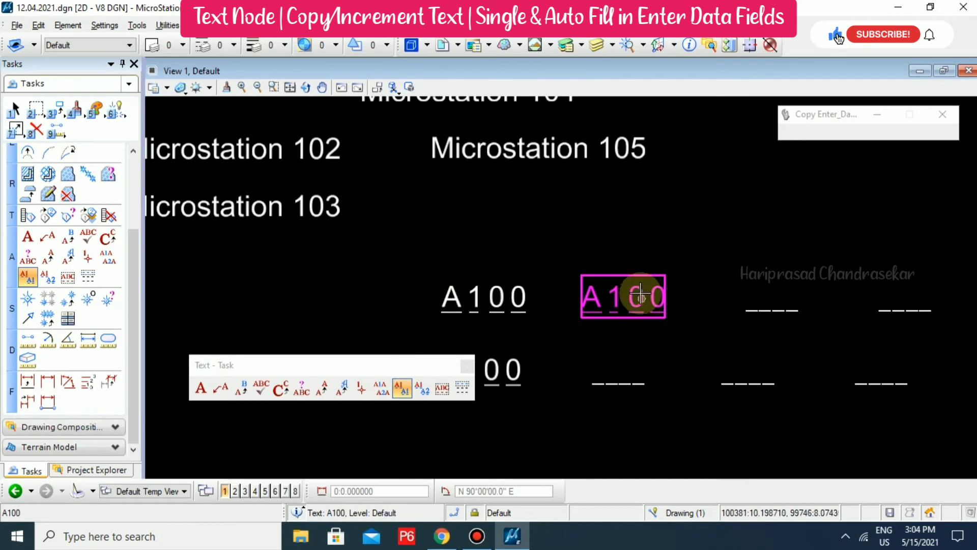
middle_drag(563, 320, 634, 258)
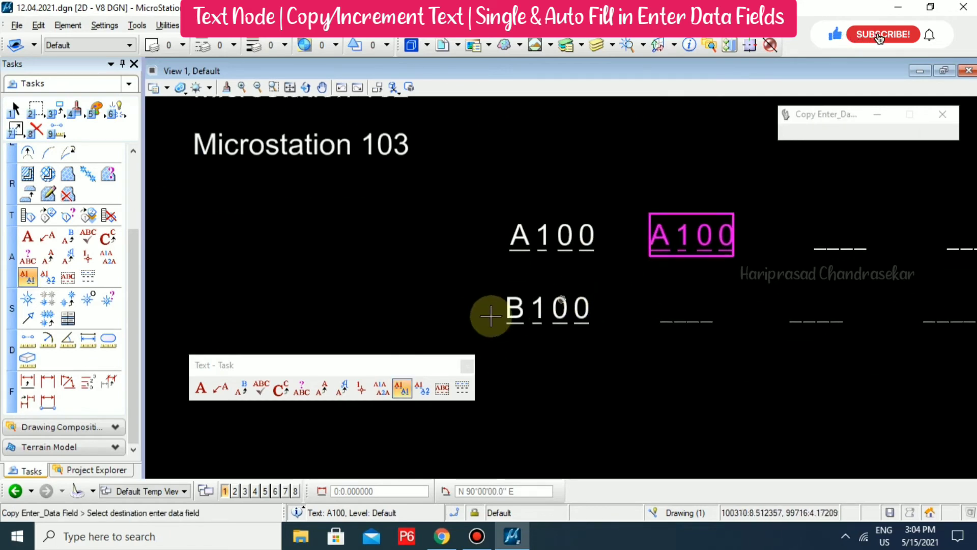
click(400, 388)
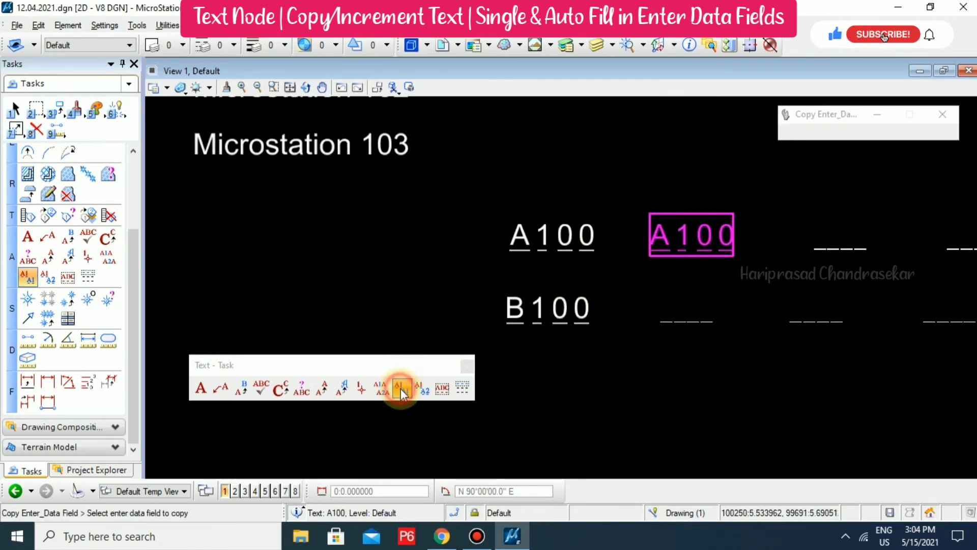
click(542, 303)
click(682, 321)
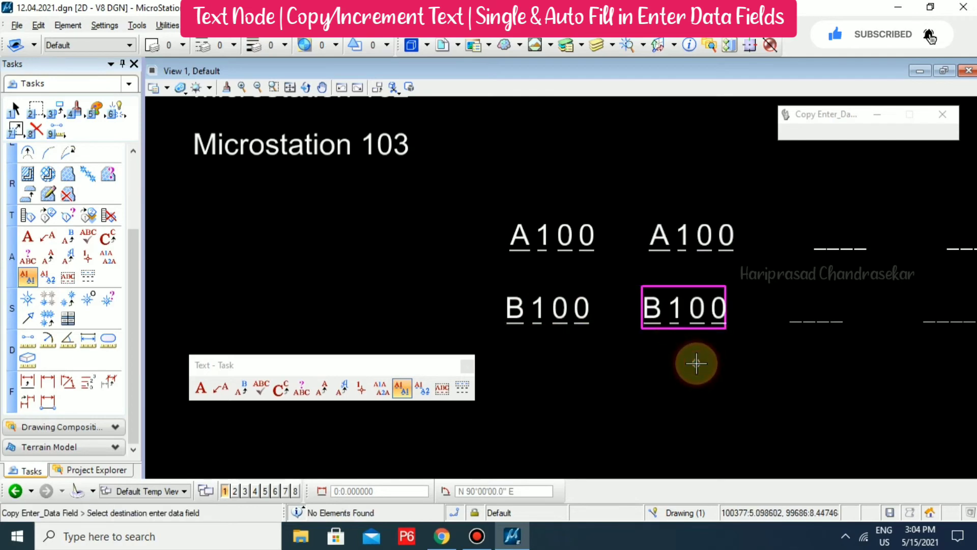
Copy and increment the upper row's second field into its three remaining fields as A110, A120 and A130, using a tag increment of 10.
click(423, 384)
middle_drag(744, 235, 553, 258)
click(500, 257)
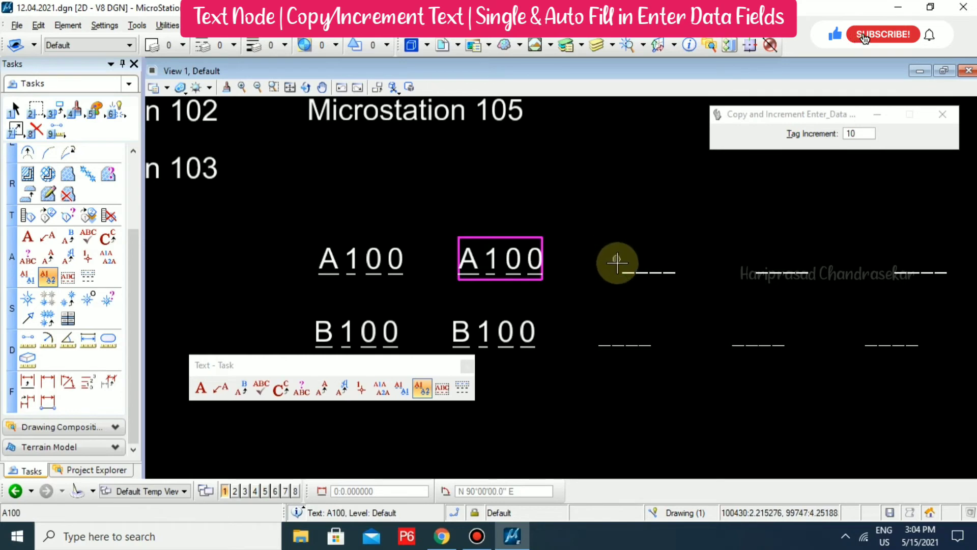
click(639, 271)
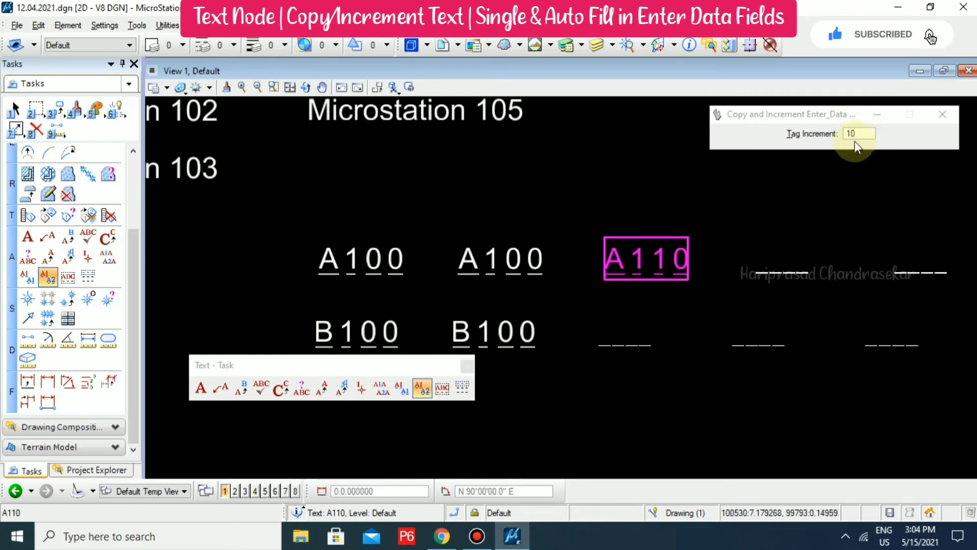
click(776, 273)
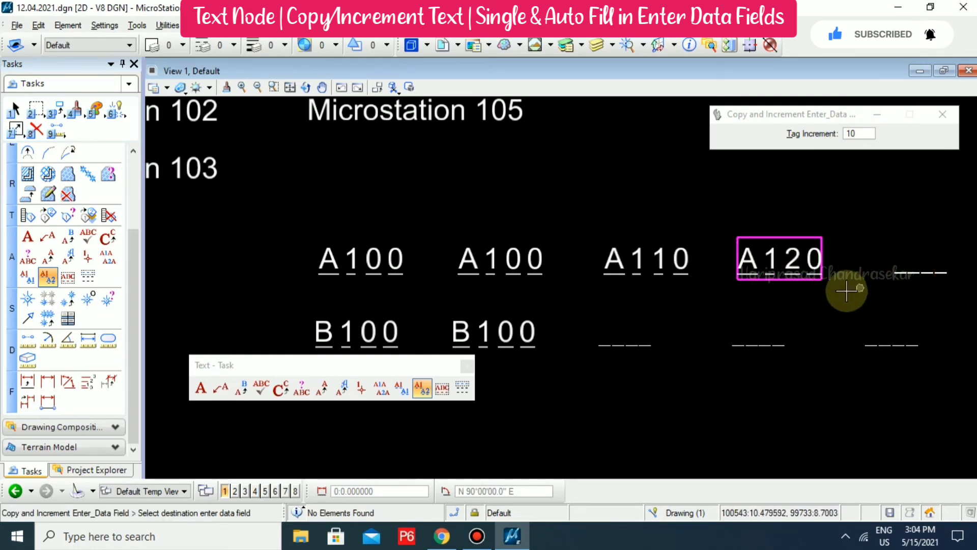
click(912, 272)
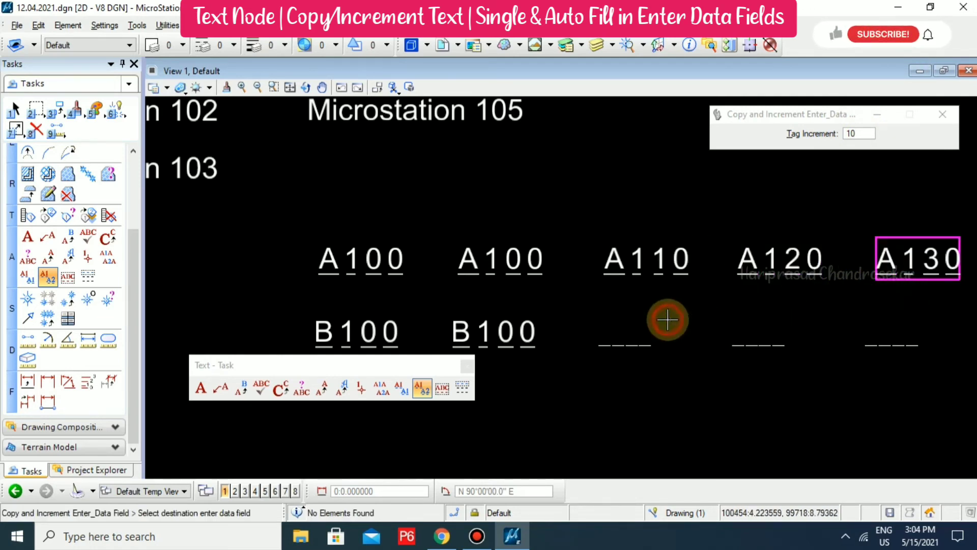
Copy and increment the lower row's second field into its remaining fields as B110, B120 and B130, and exit the tool.
click(423, 392)
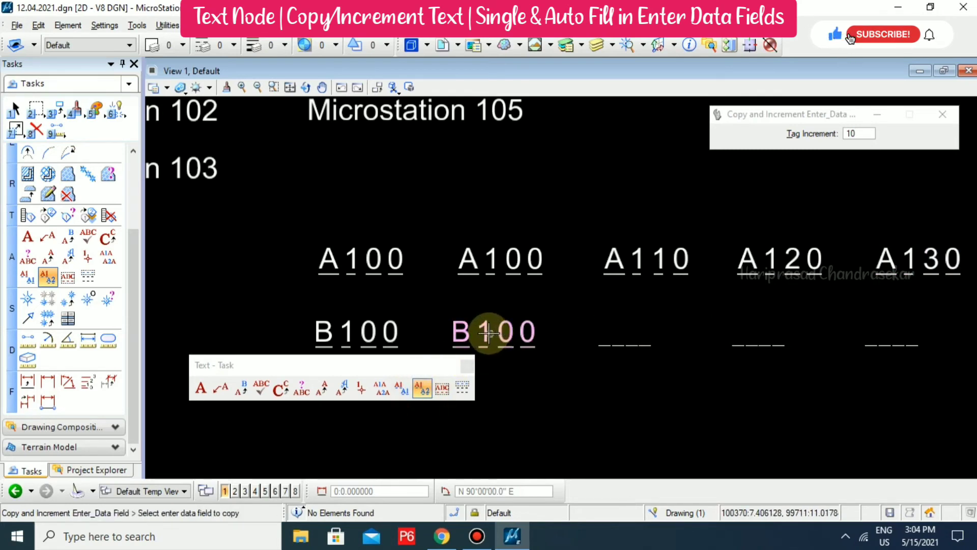
click(486, 330)
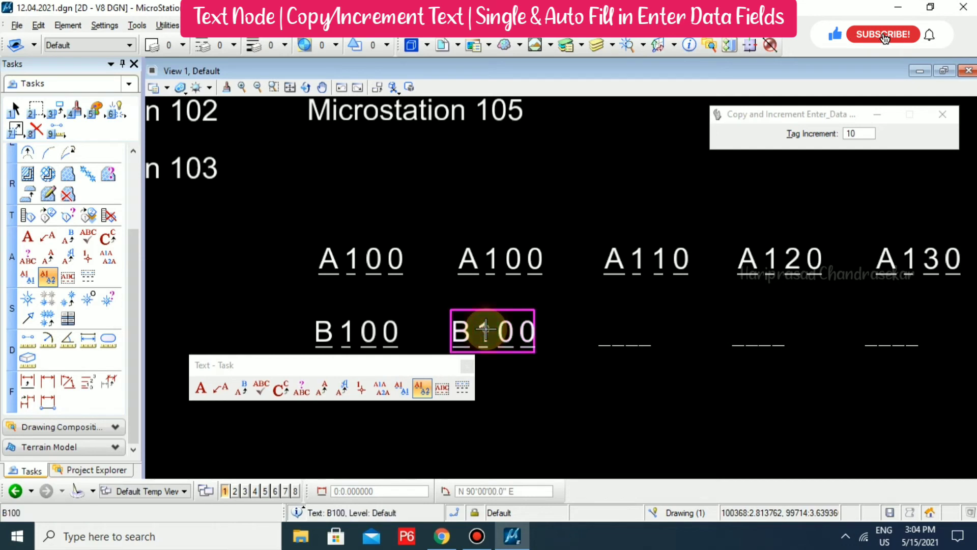
click(623, 344)
click(758, 339)
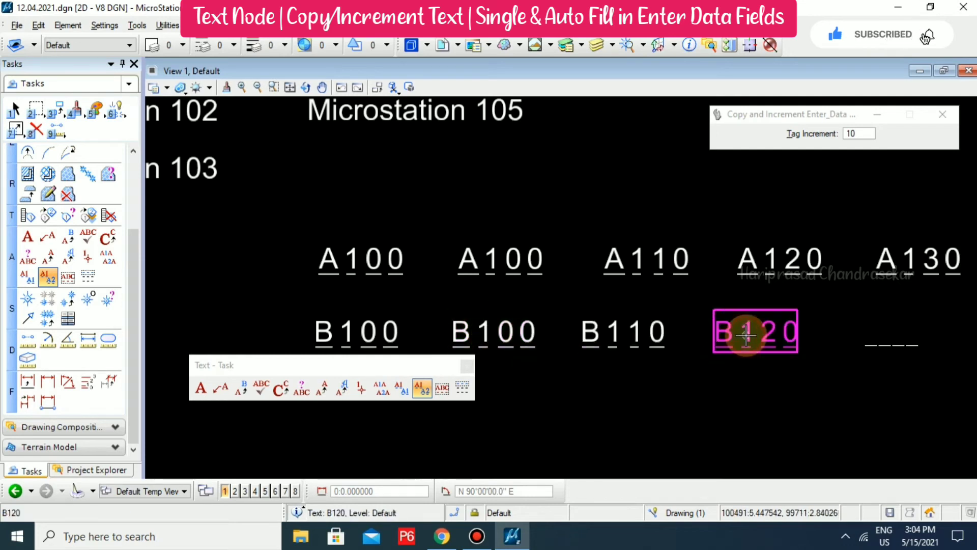
click(877, 332)
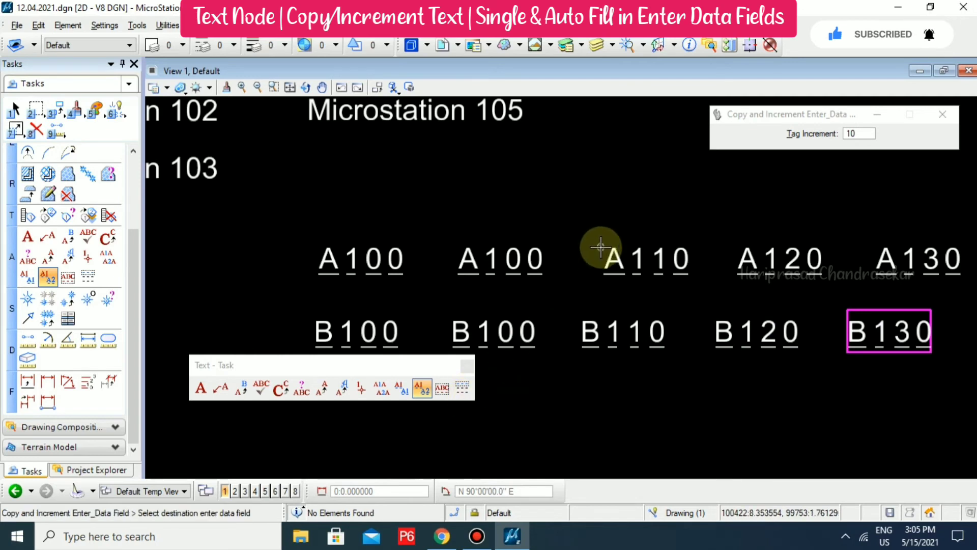
key(Escape)
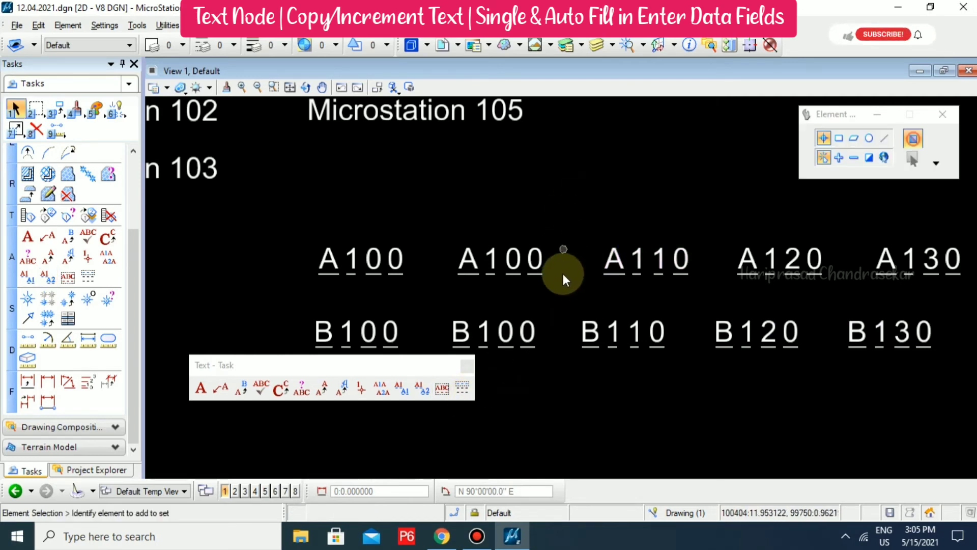
Place a new row of five four-underscore enter data fields below the B row and end text placement.
scroll(517, 352, down, 1)
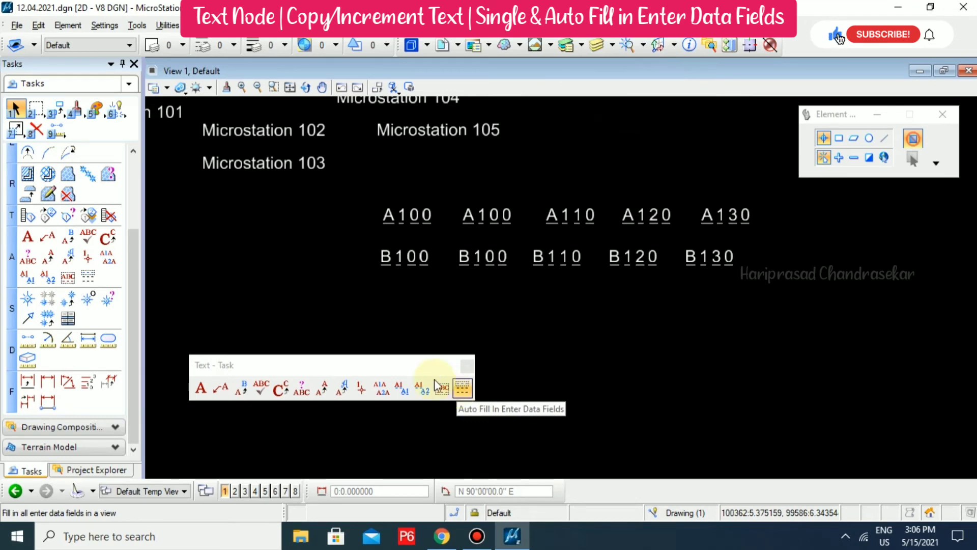
click(195, 388)
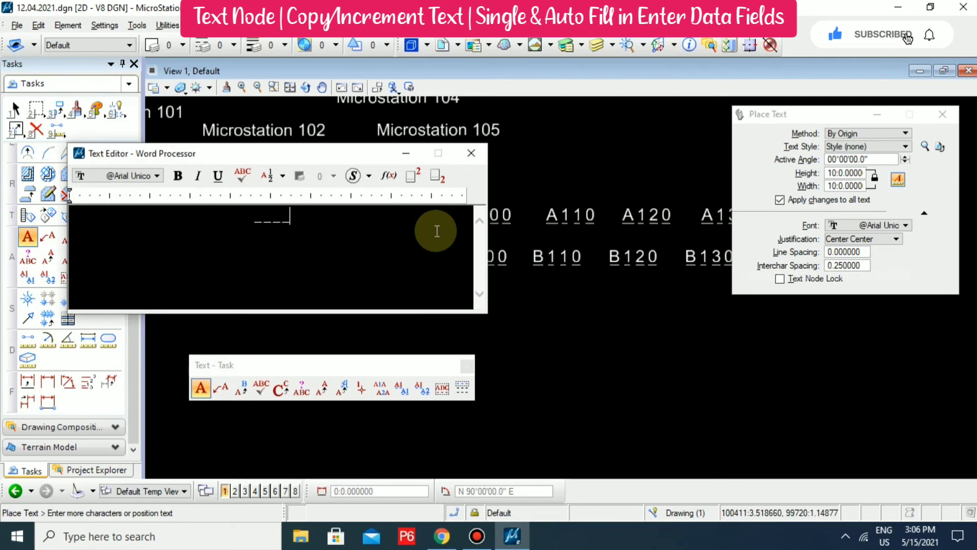
click(540, 337)
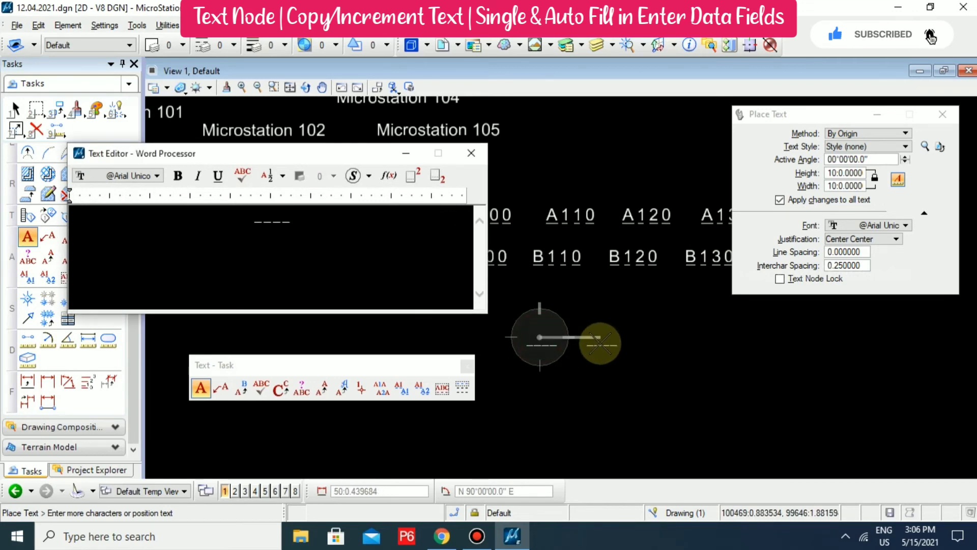
click(601, 337)
click(657, 338)
click(707, 339)
click(769, 338)
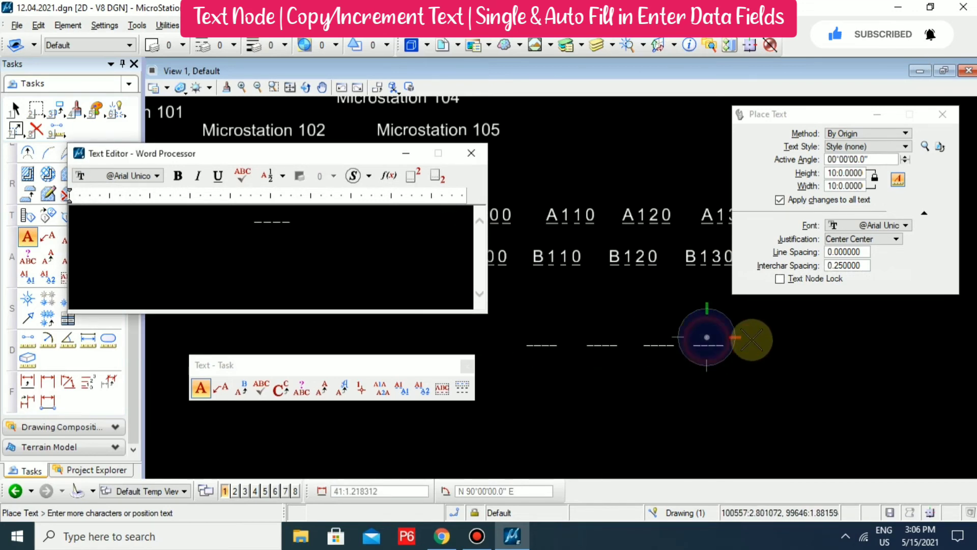
right_click(611, 296)
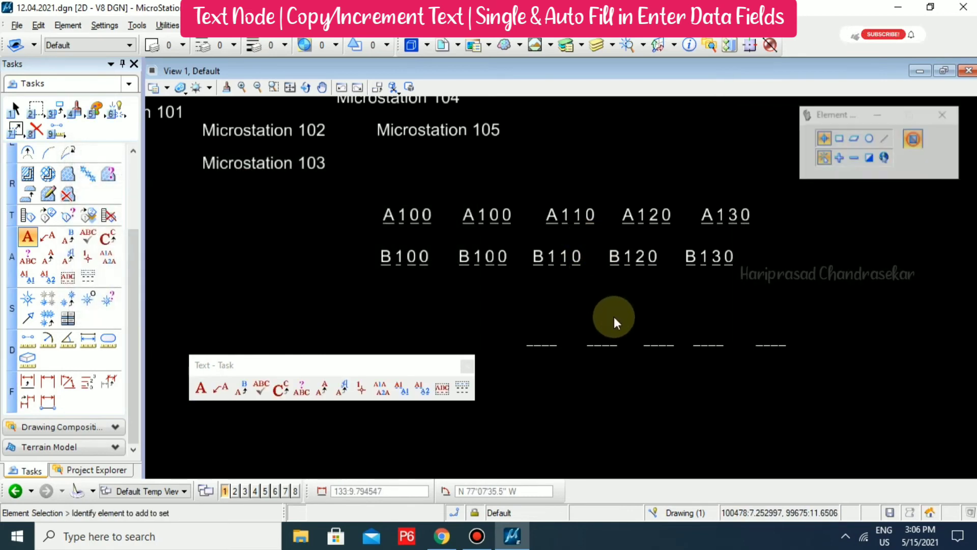
Fill the first two empty fields of the new row with A100 and A102 using Auto Fill in Enter Data Fields.
click(469, 390)
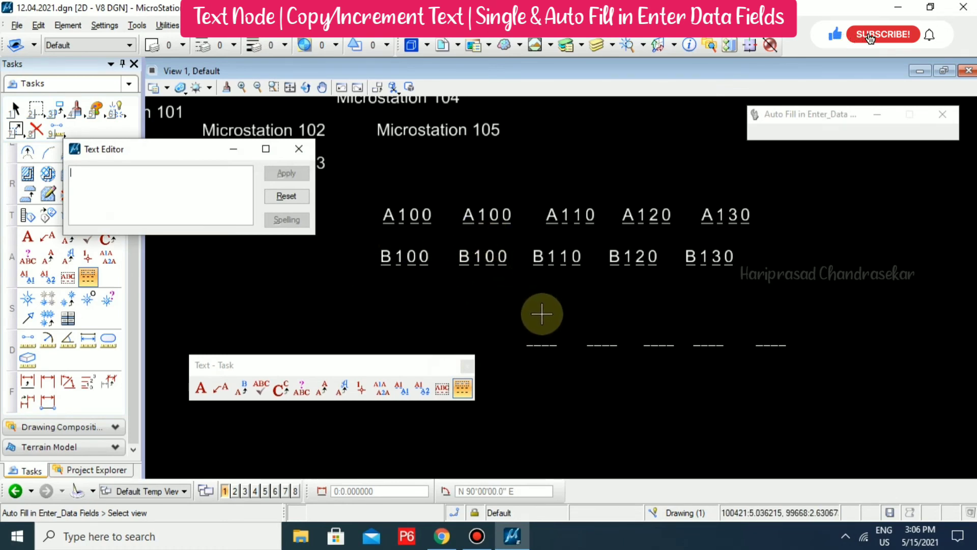
click(530, 300)
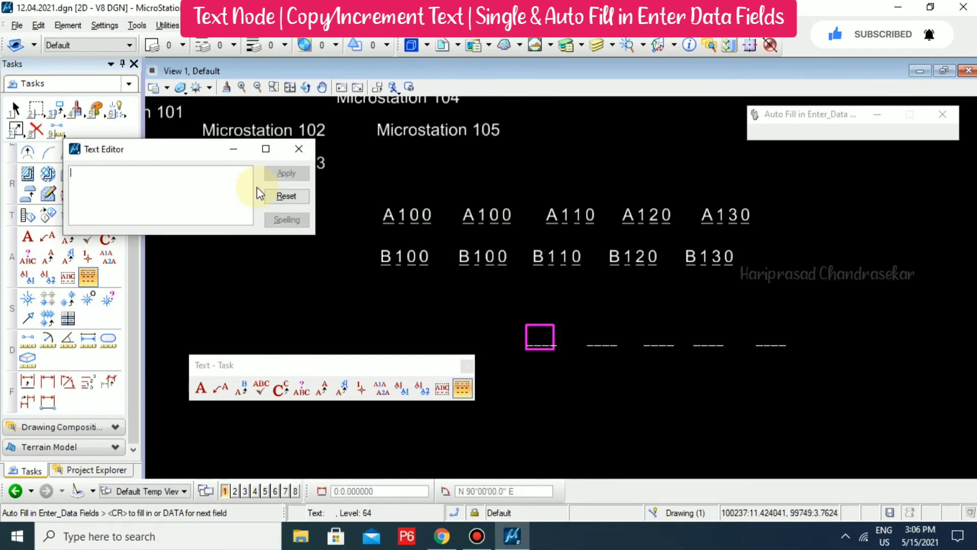
text(A100)
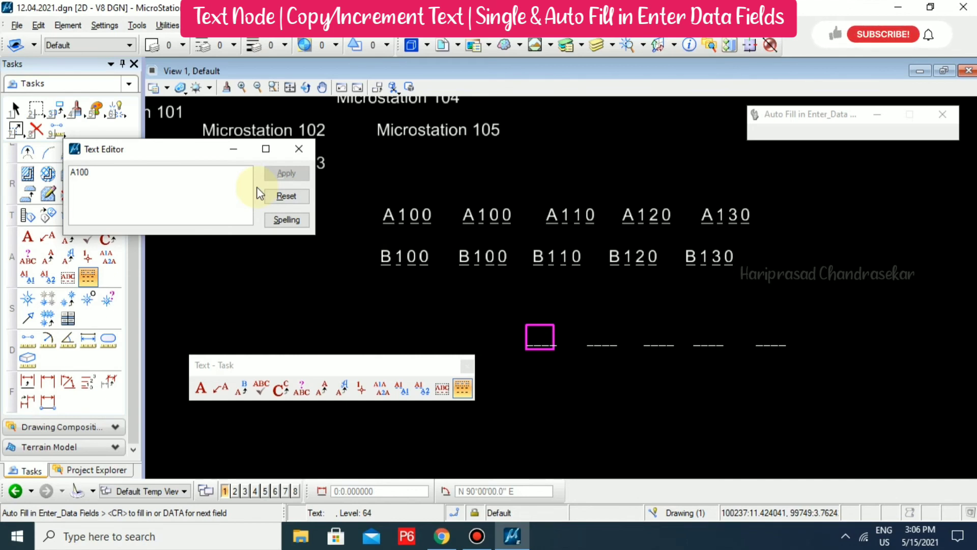
key(Return)
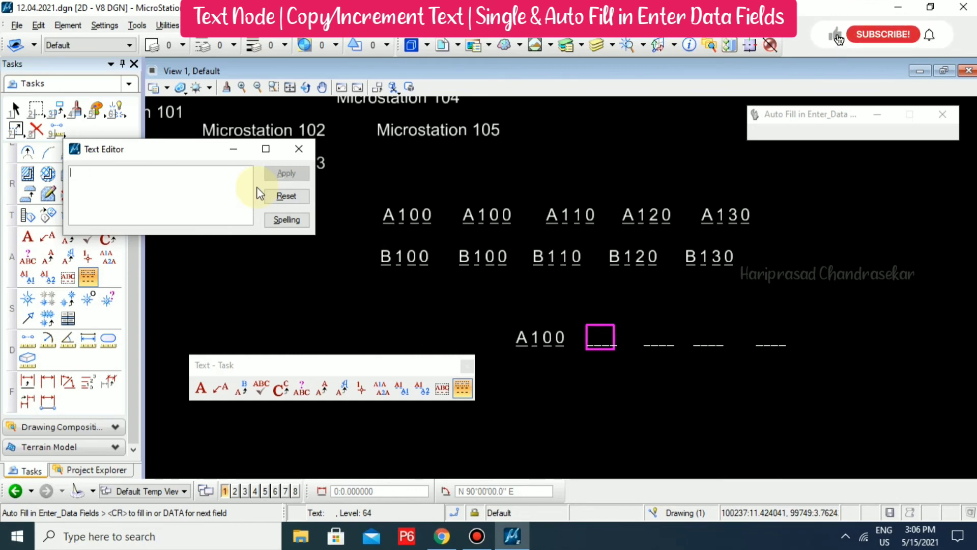
text(A102)
key(Return)
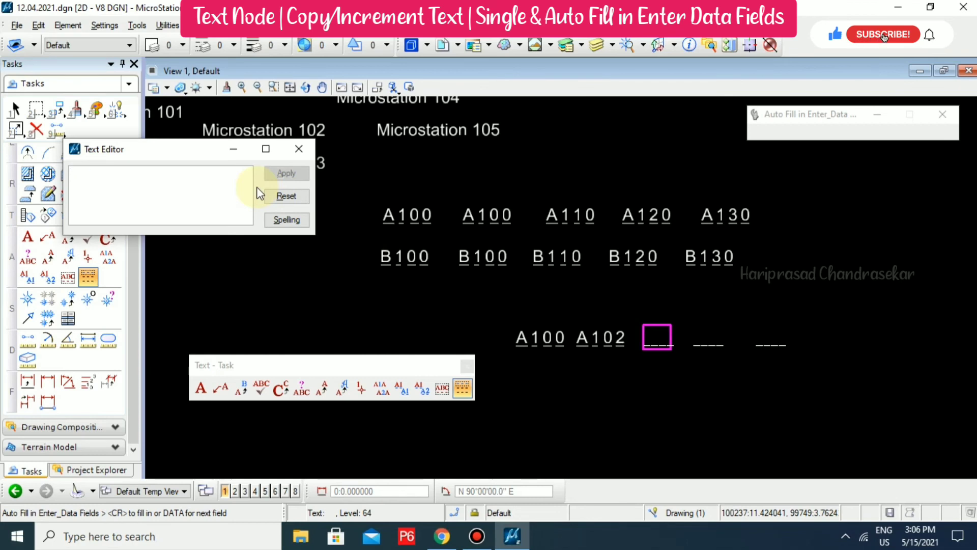
Auto-fill the row's remaining three enter data fields with A103, A104 and ABCD, and exit the tool.
text(A103)
key(Return)
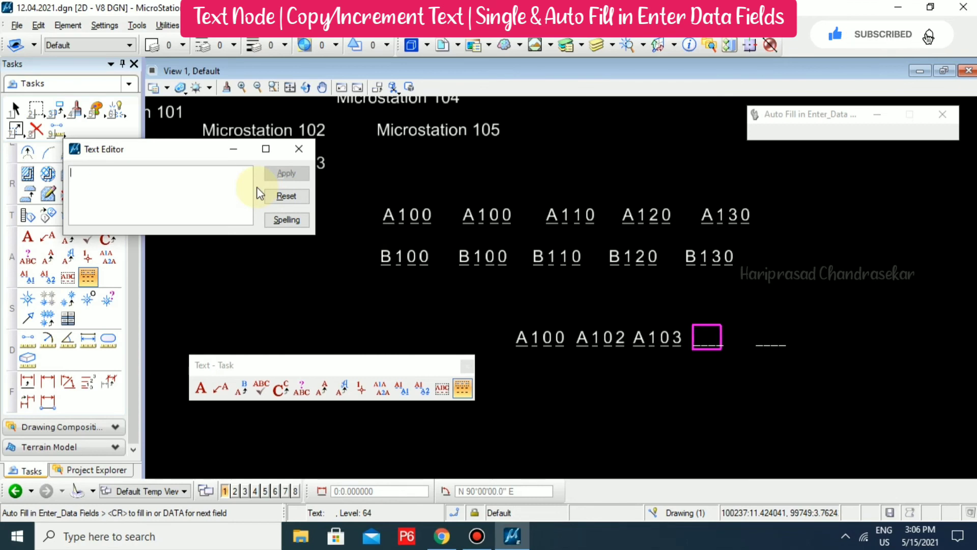
text(A104)
key(Return)
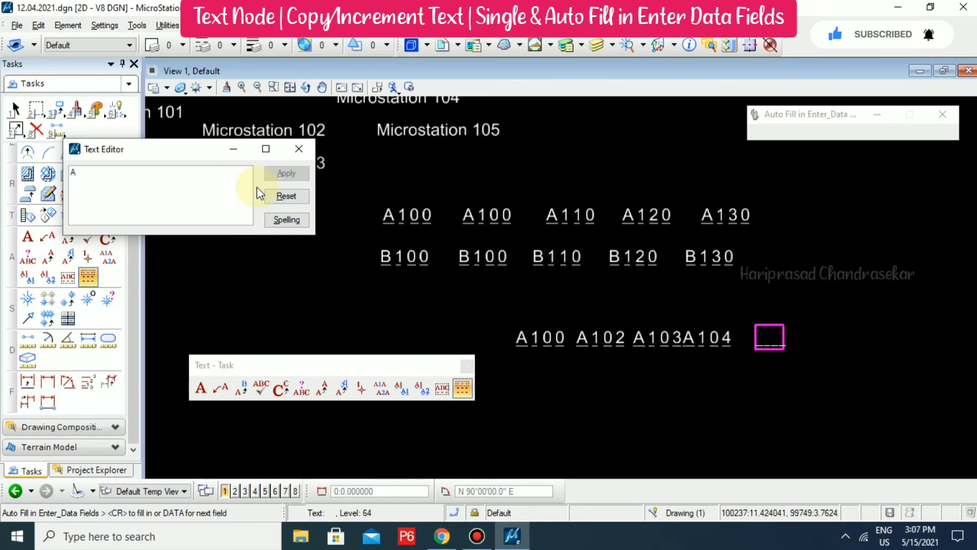
text(ABCD)
key(Return)
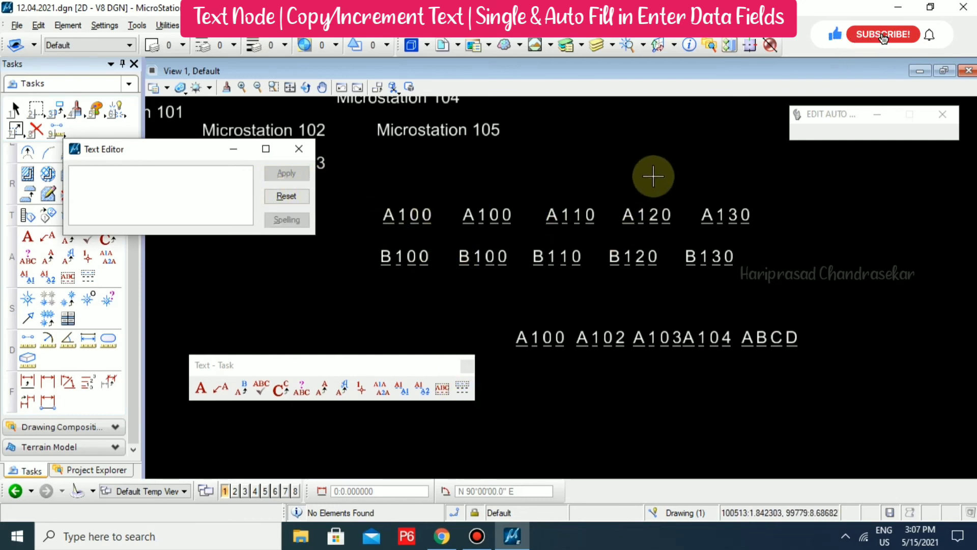
key(Escape)
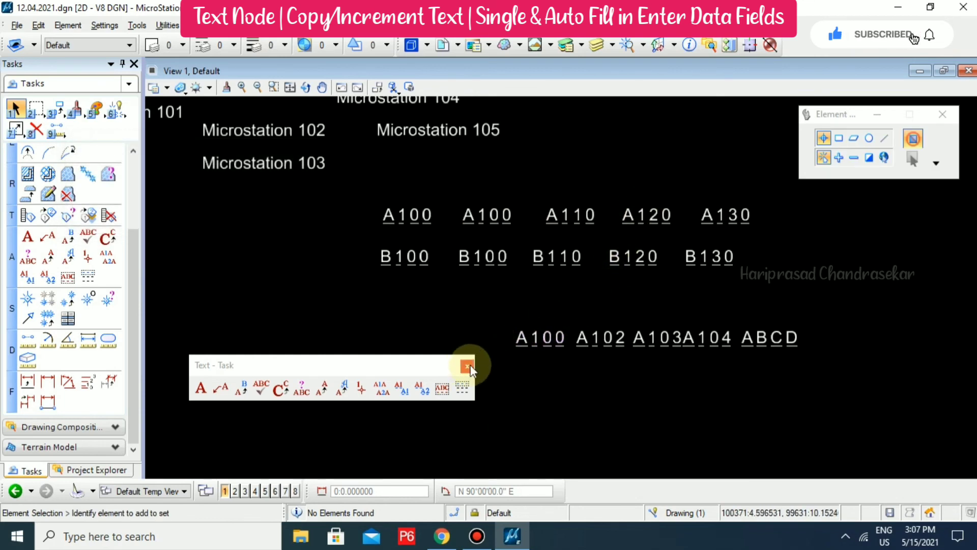